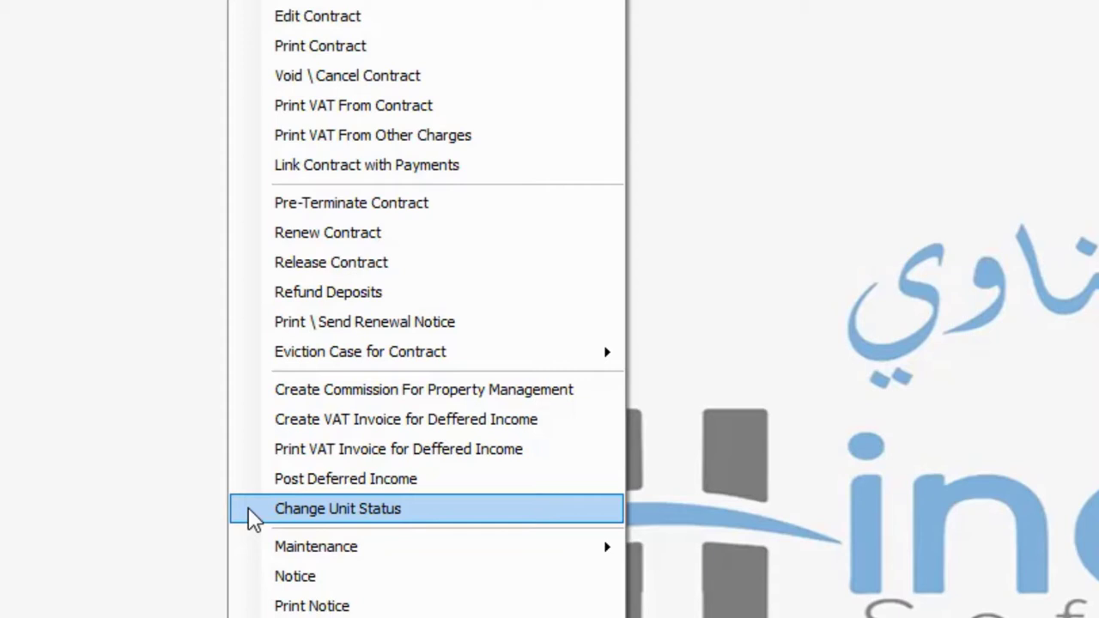
mouse_move(251, 554)
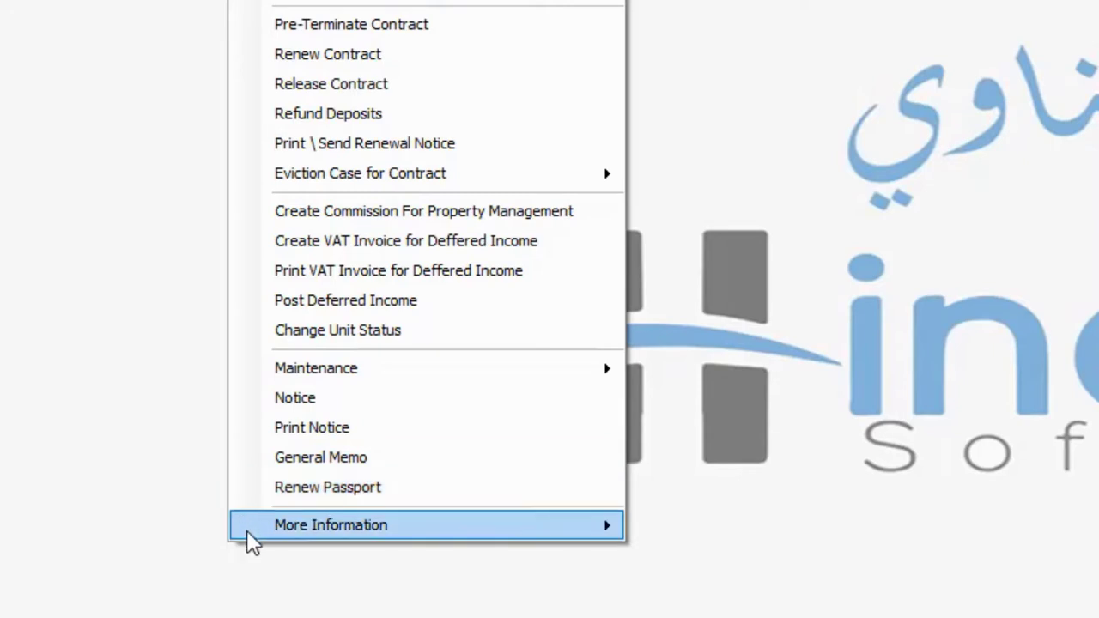
mouse_move(249, 530)
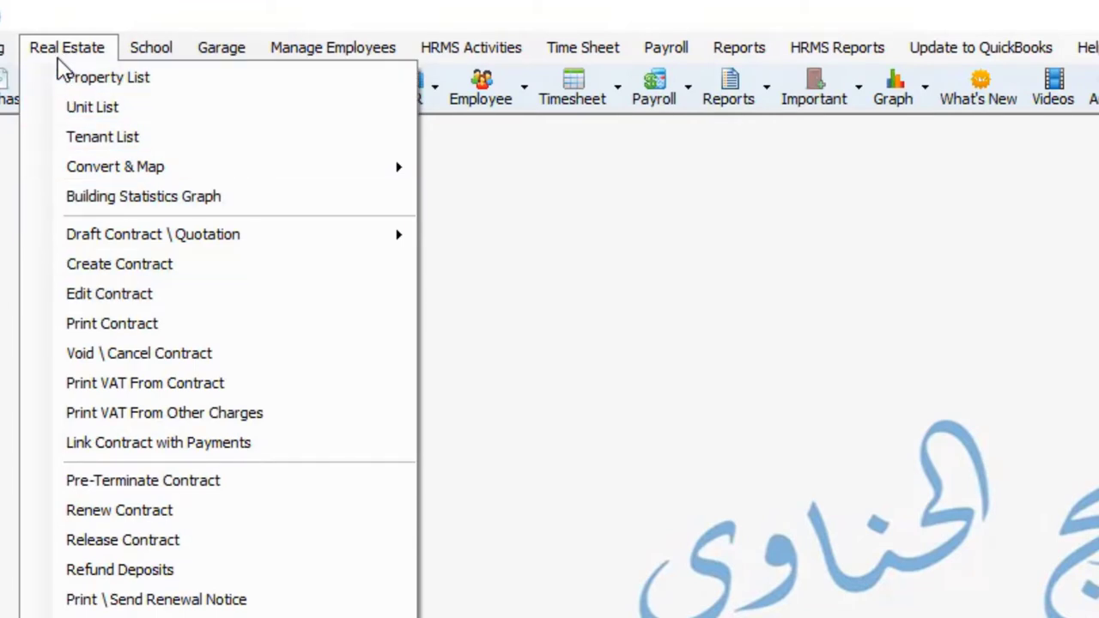
click(67, 47)
Open the Real Estate module's general settings and set the maximum days within which a contract can be voided to 7.
click(33, 48)
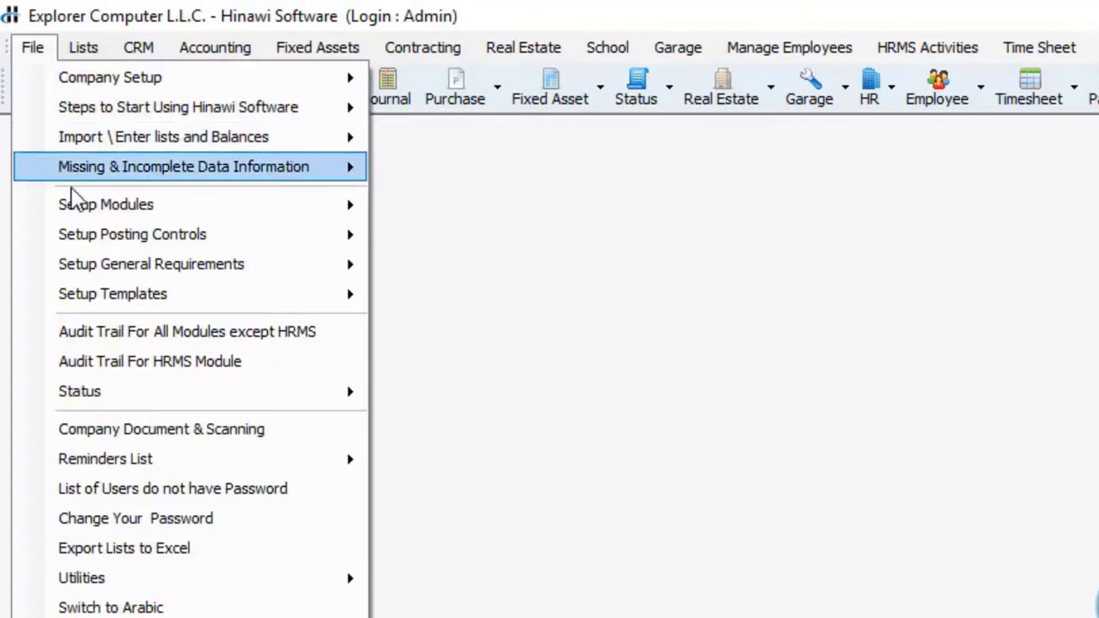
mouse_move(115, 212)
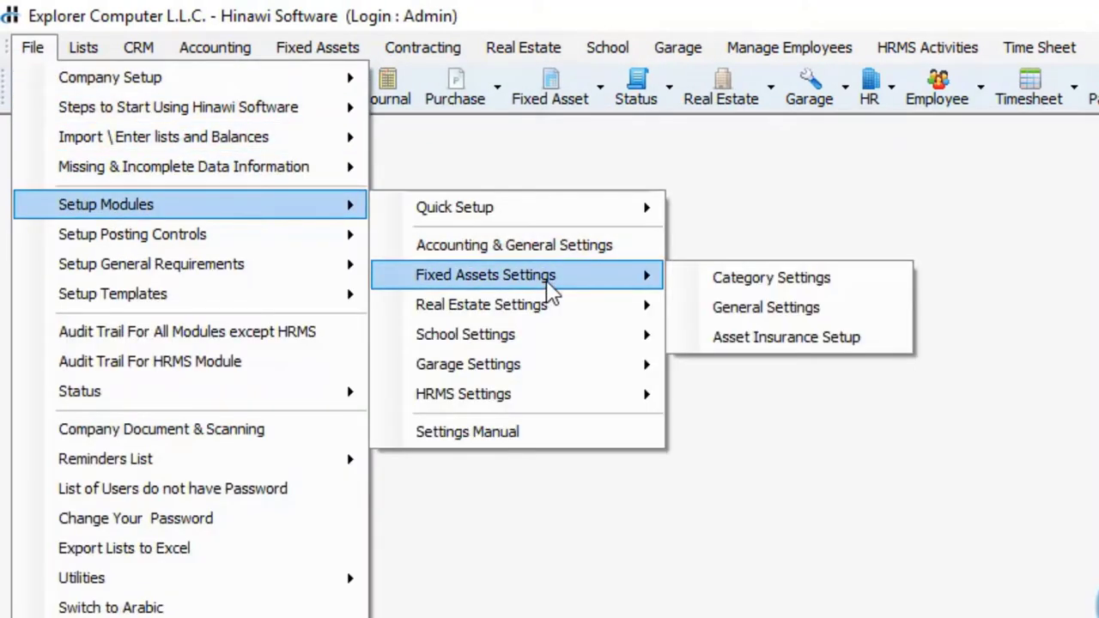
mouse_move(565, 310)
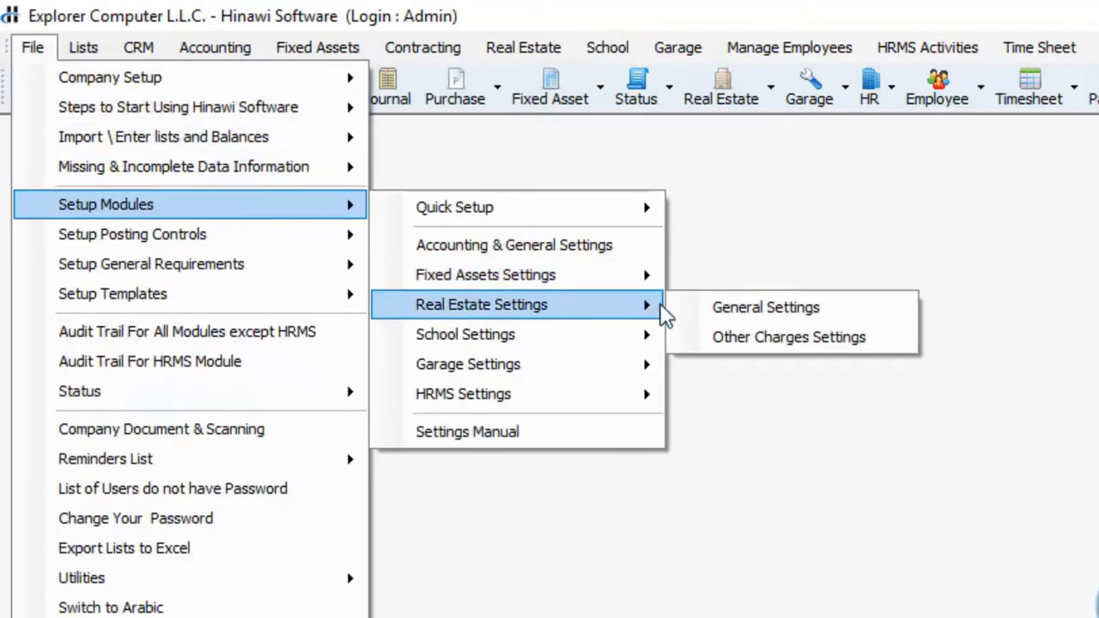
click(844, 307)
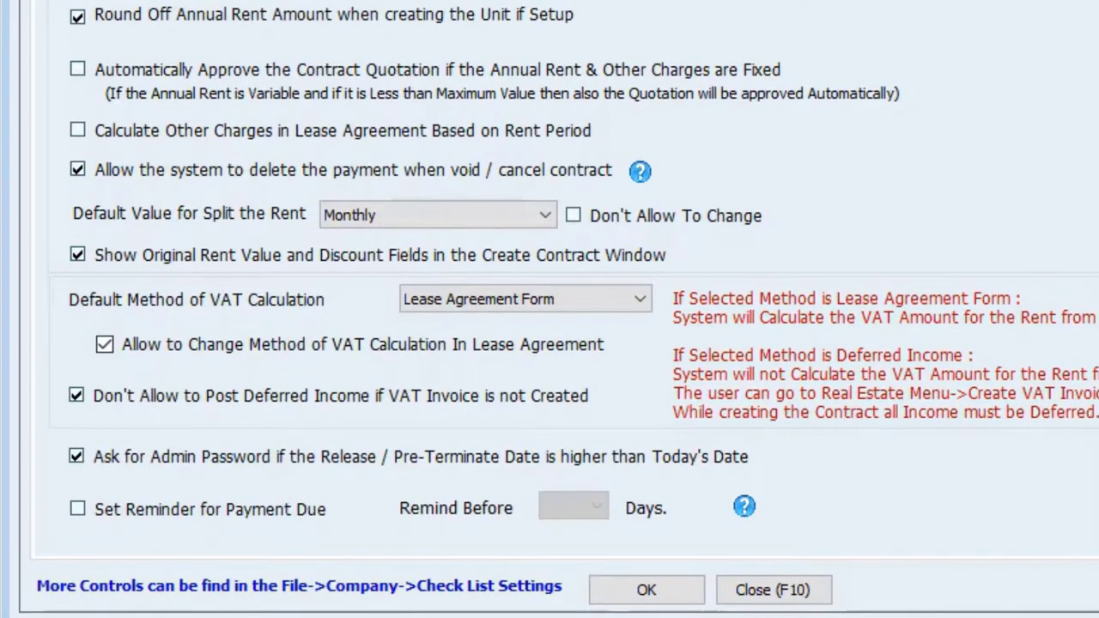
click(601, 17)
click(601, 132)
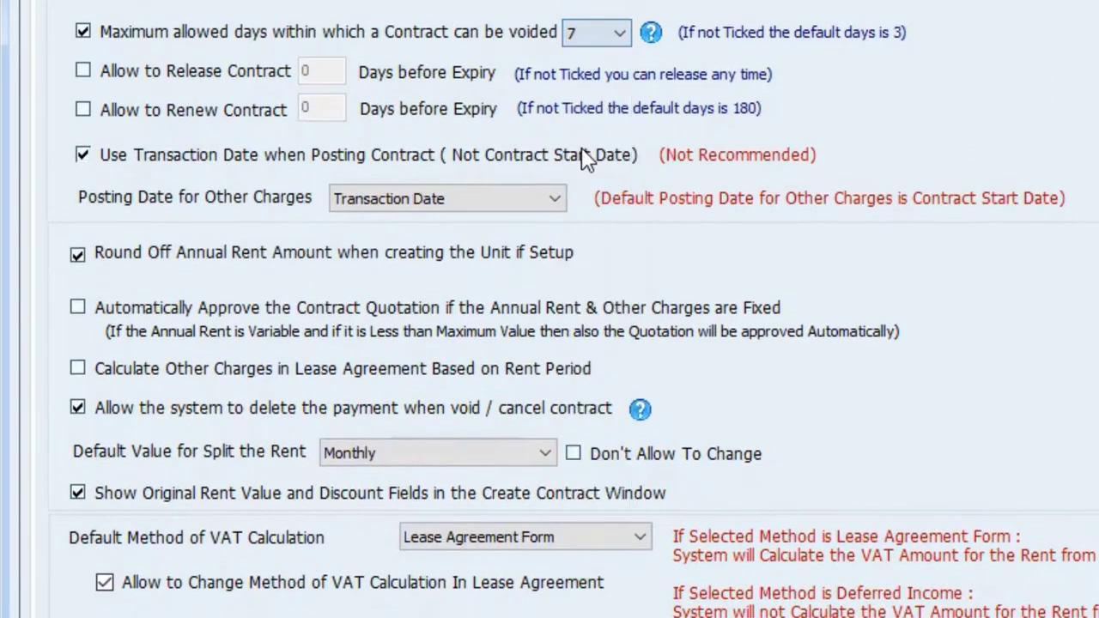
Enable the release and renewal limits before contract expiry, allowing release 30 days before expiry.
click(110, 72)
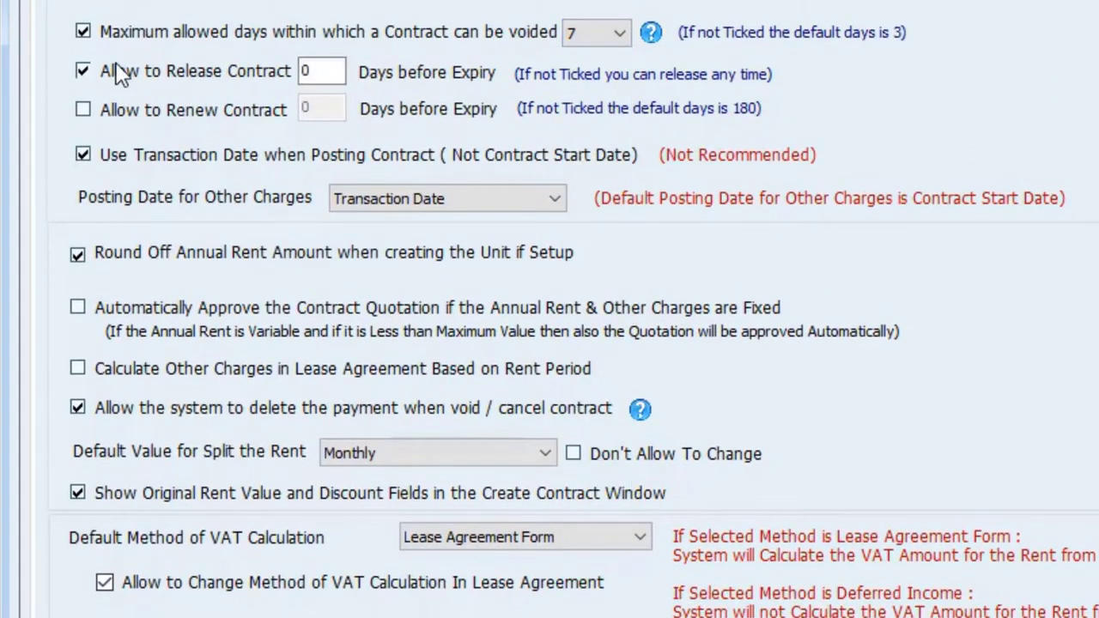
click(89, 110)
click(318, 72)
drag(319, 72, 290, 74)
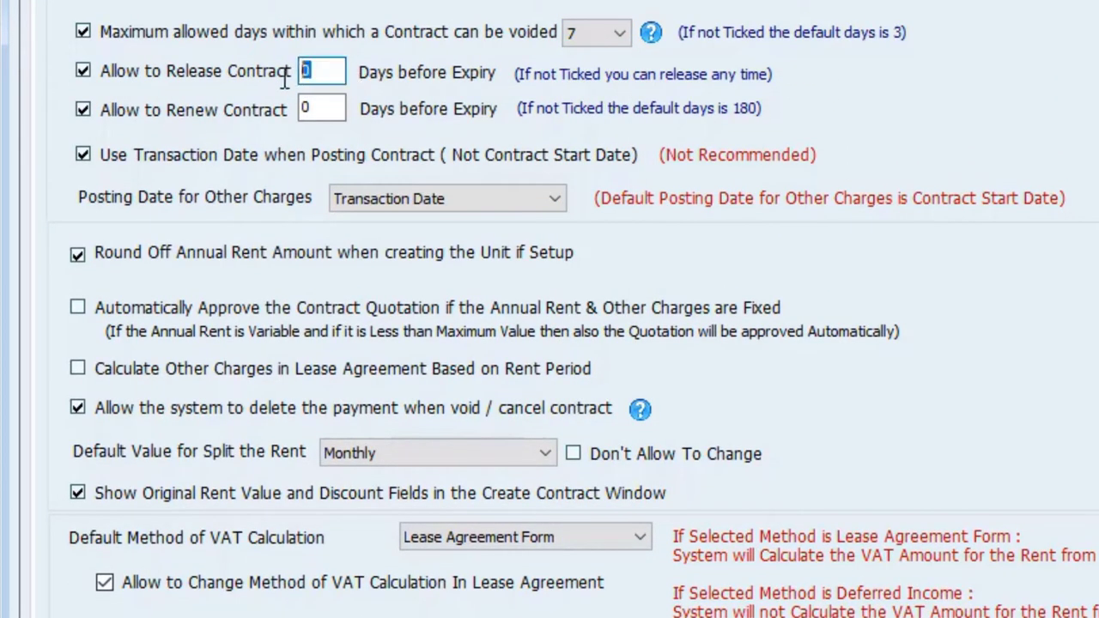
text(3)
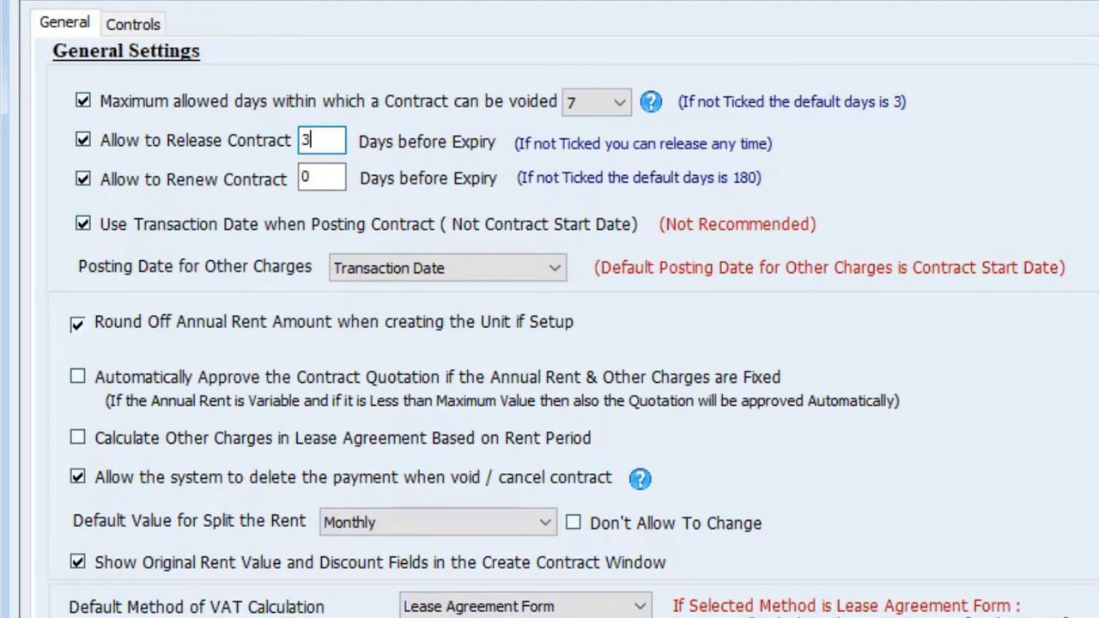
text(0)
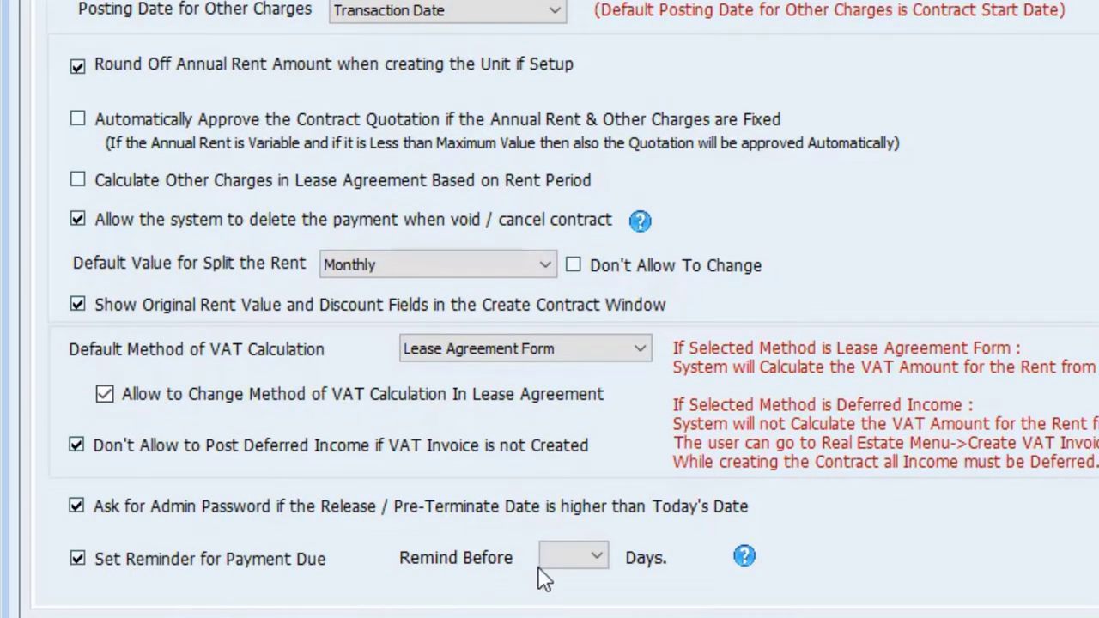
Turn on the reminder for payment due and view the choices for how many days before to remind.
click(564, 556)
click(564, 557)
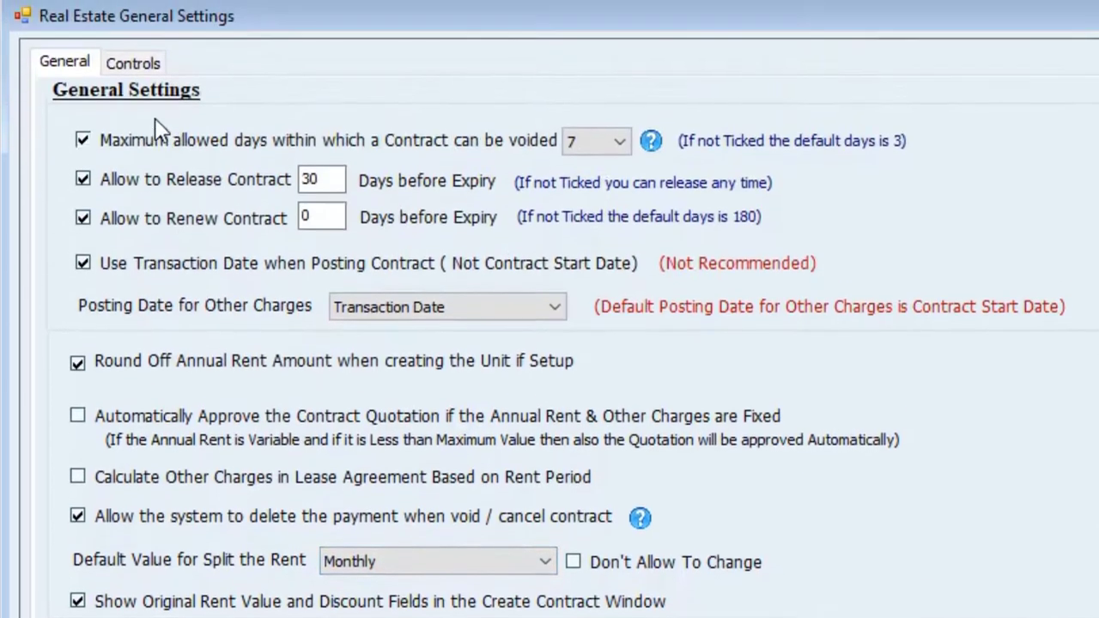
In the settings' controls, block Renew Contract when the contract is not fully paid or the tenant has an outstanding balance or returned cheques.
click(138, 63)
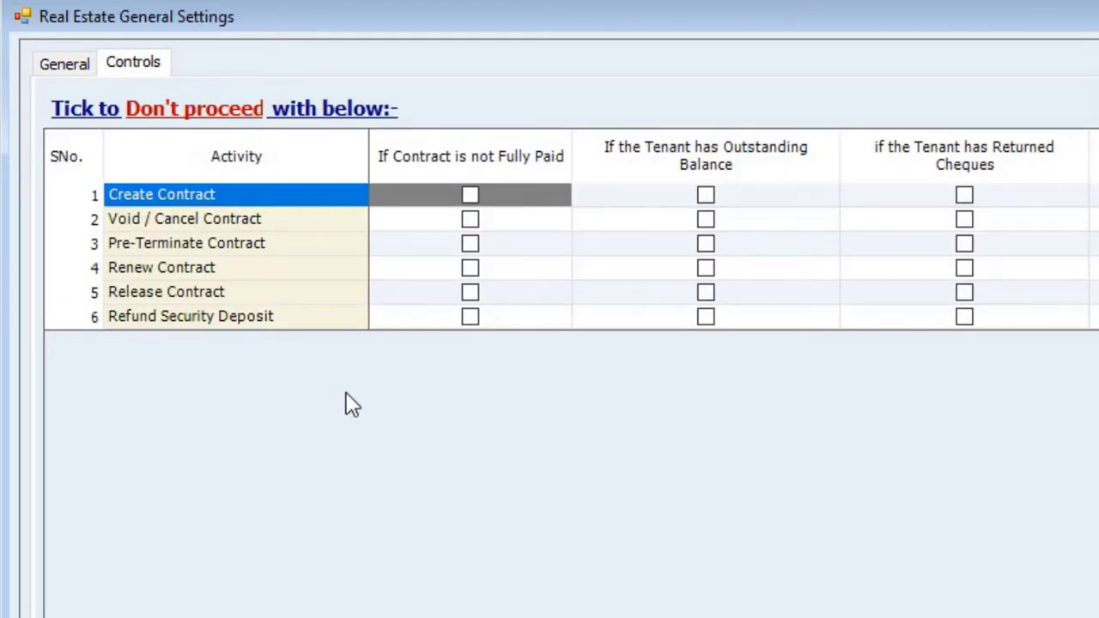
click(182, 271)
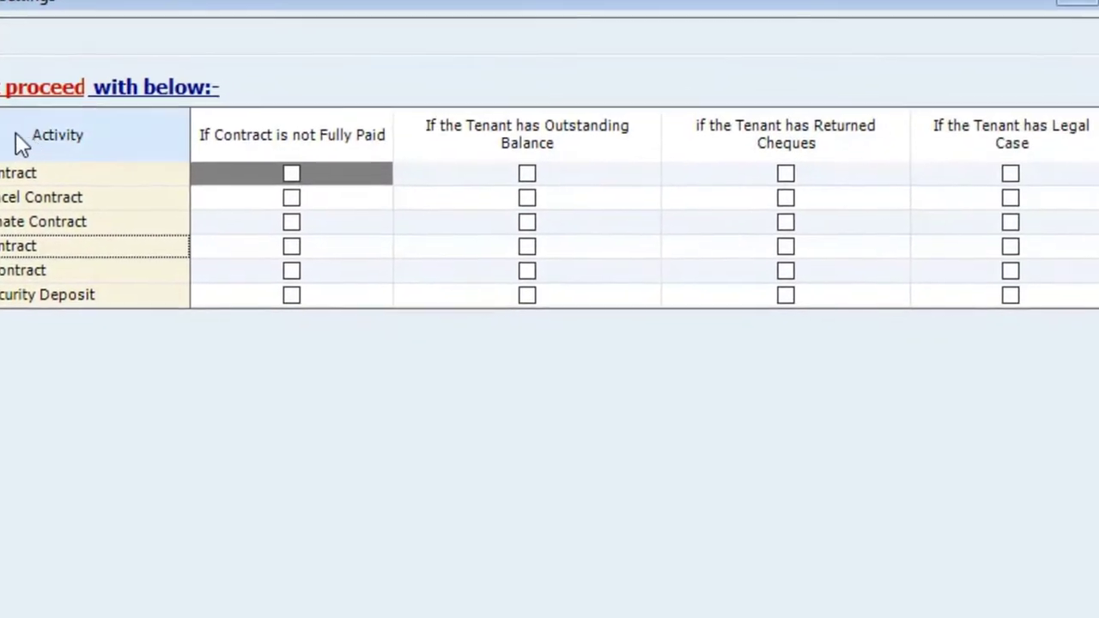
click(291, 246)
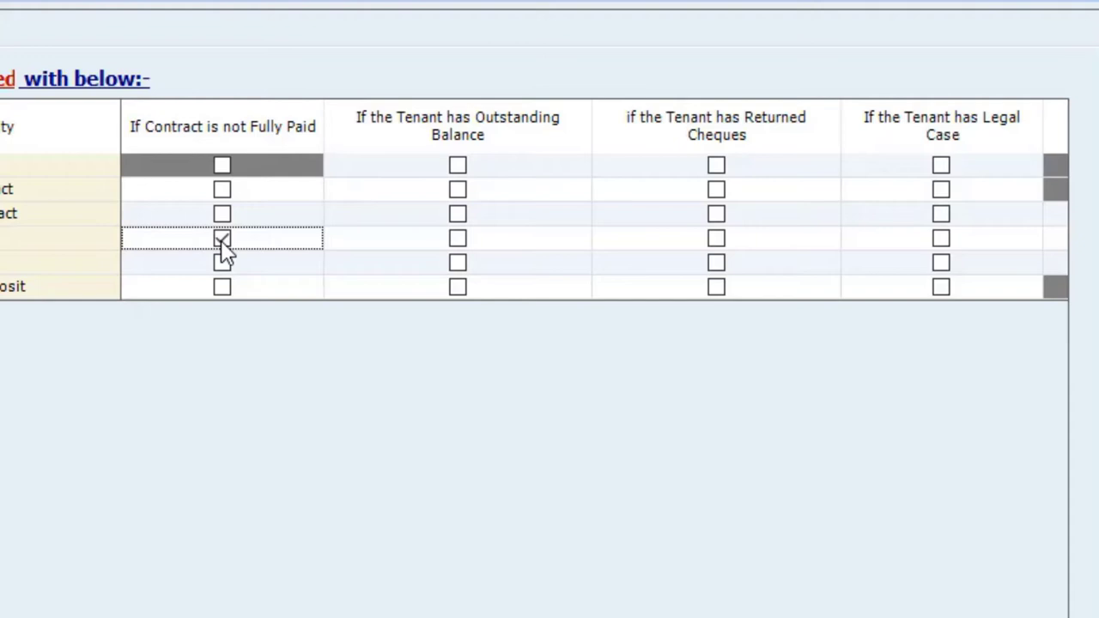
click(456, 242)
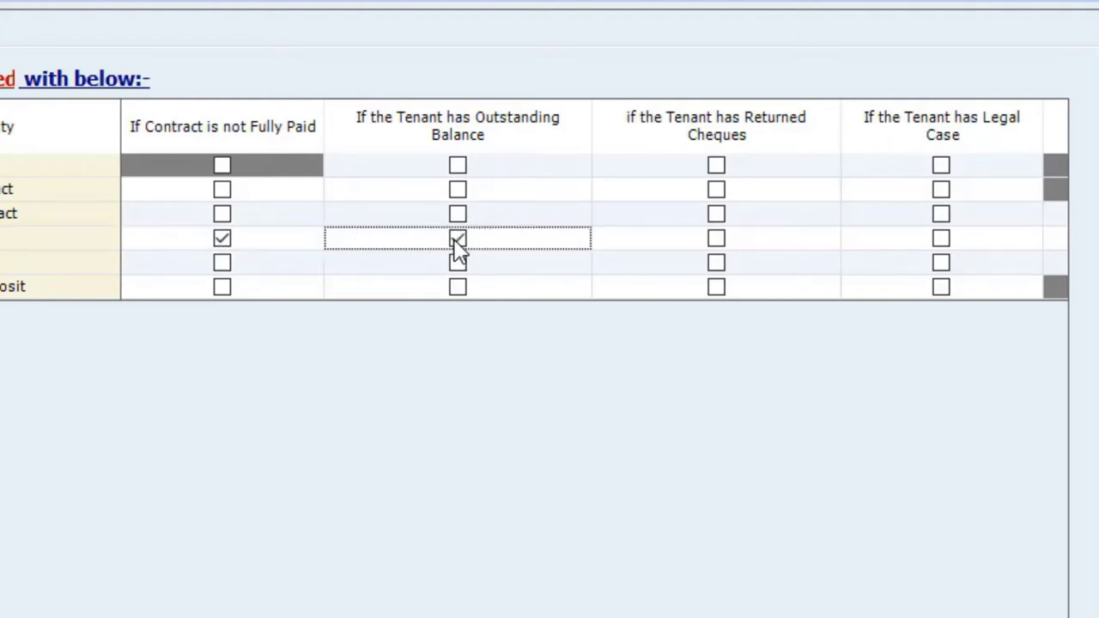
click(715, 246)
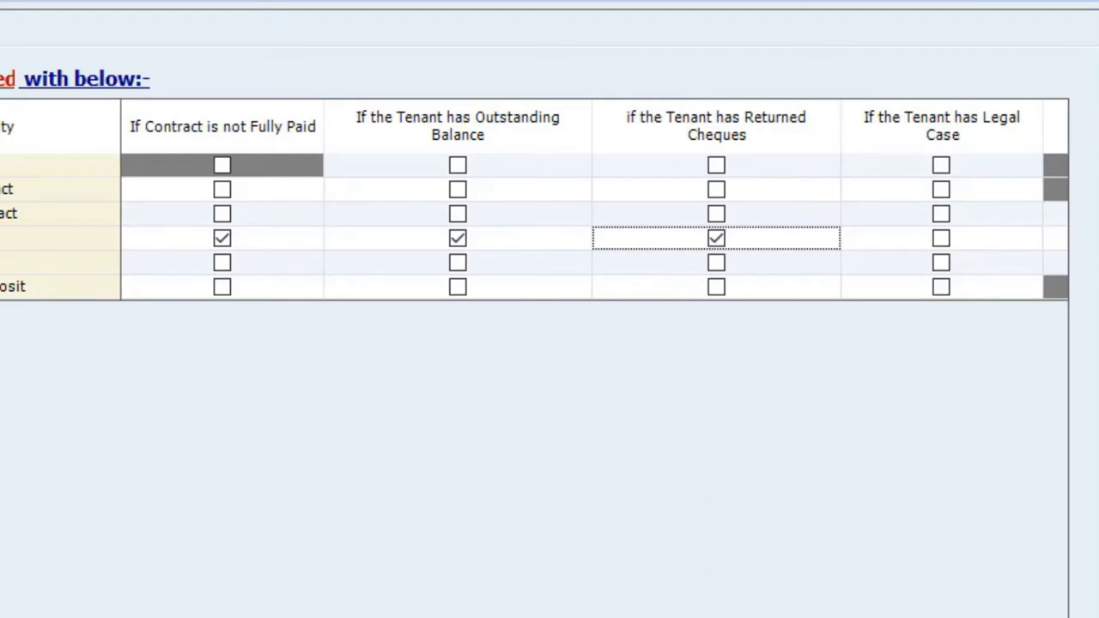
Review the remaining blocking conditions for the contract activities and save the Real Estate general settings.
scroll(593, 223, right, 5)
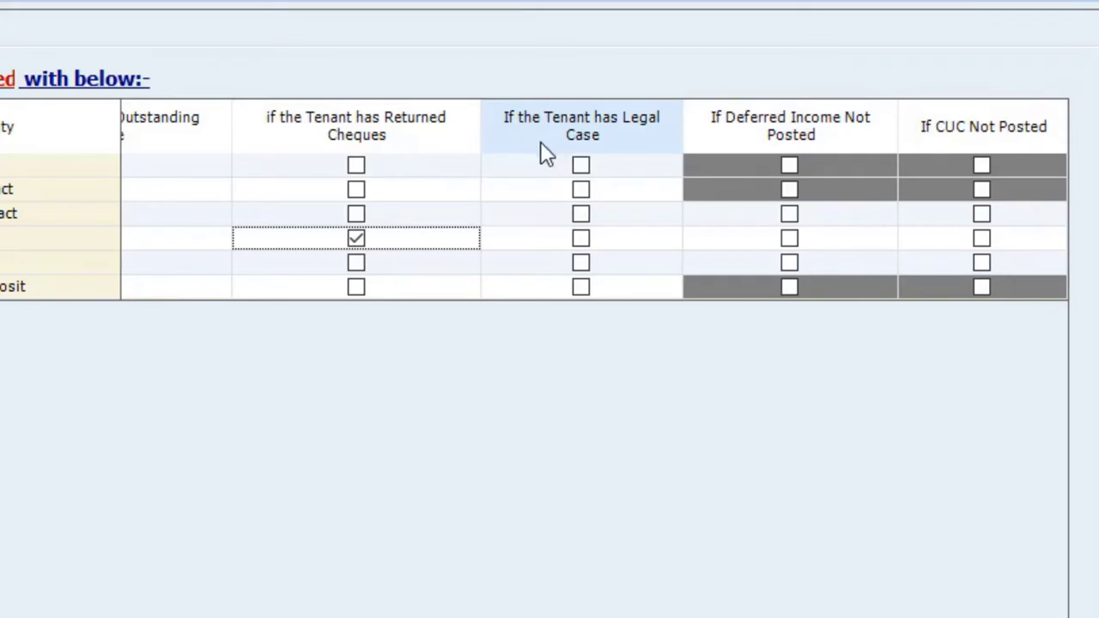
click(185, 316)
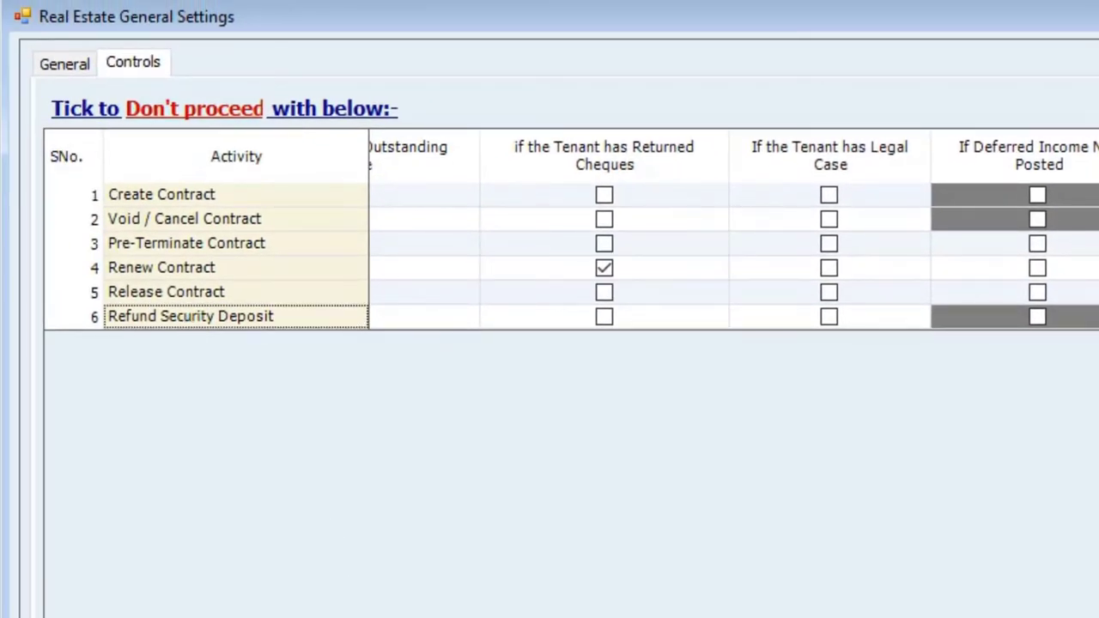
scroll(730, 258, left, 5)
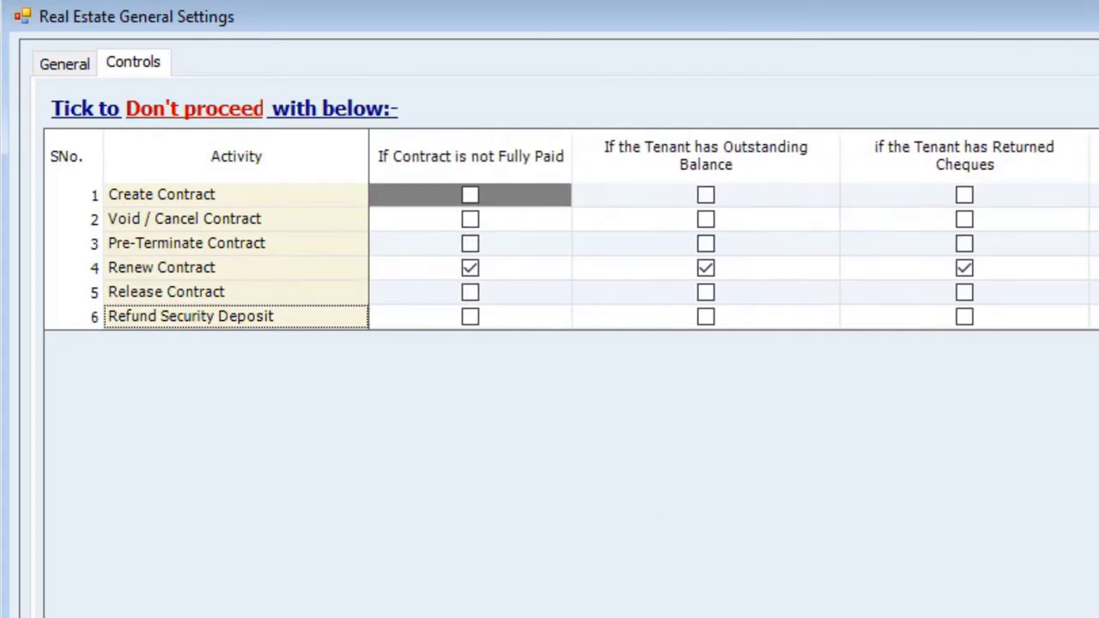
key(ctrl+s)
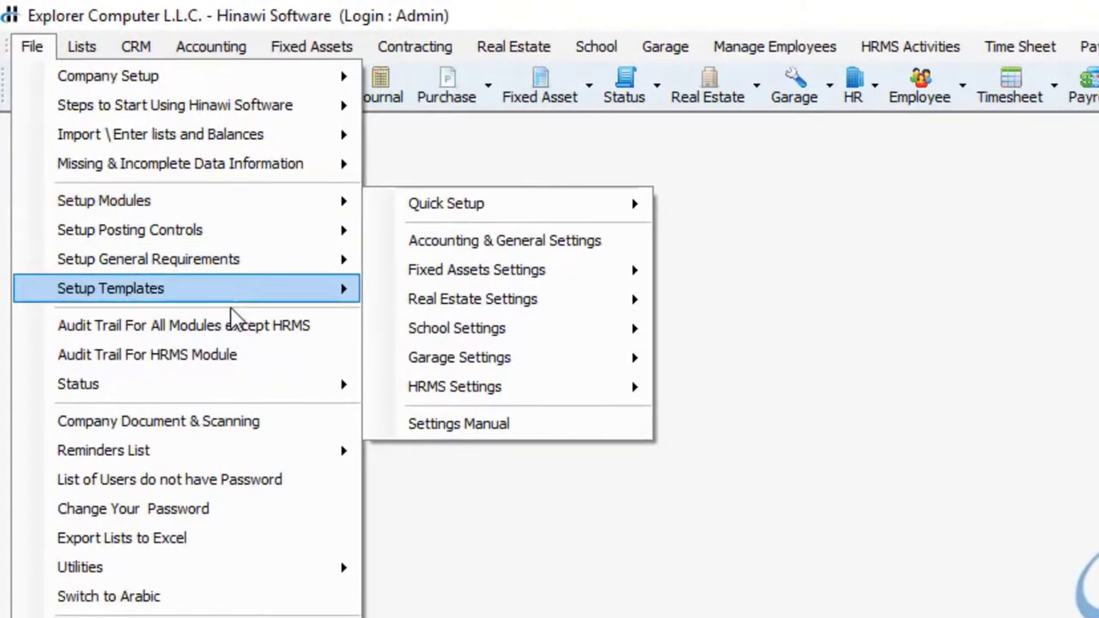
Open the Real Estate template "Tenancy Contract" in design view.
mouse_move(232, 309)
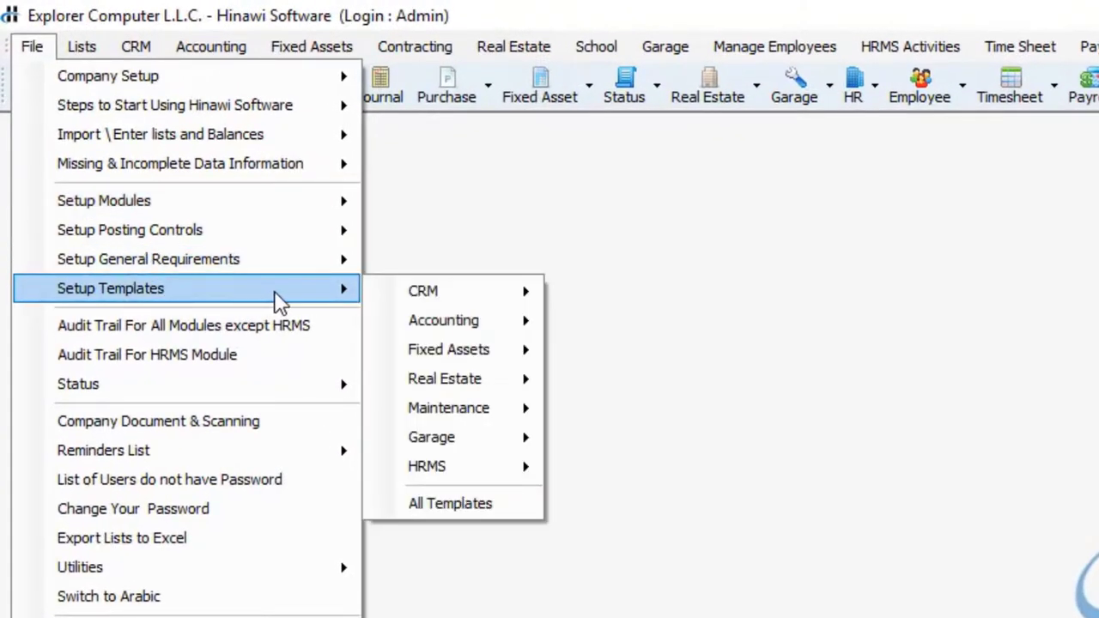
mouse_move(490, 381)
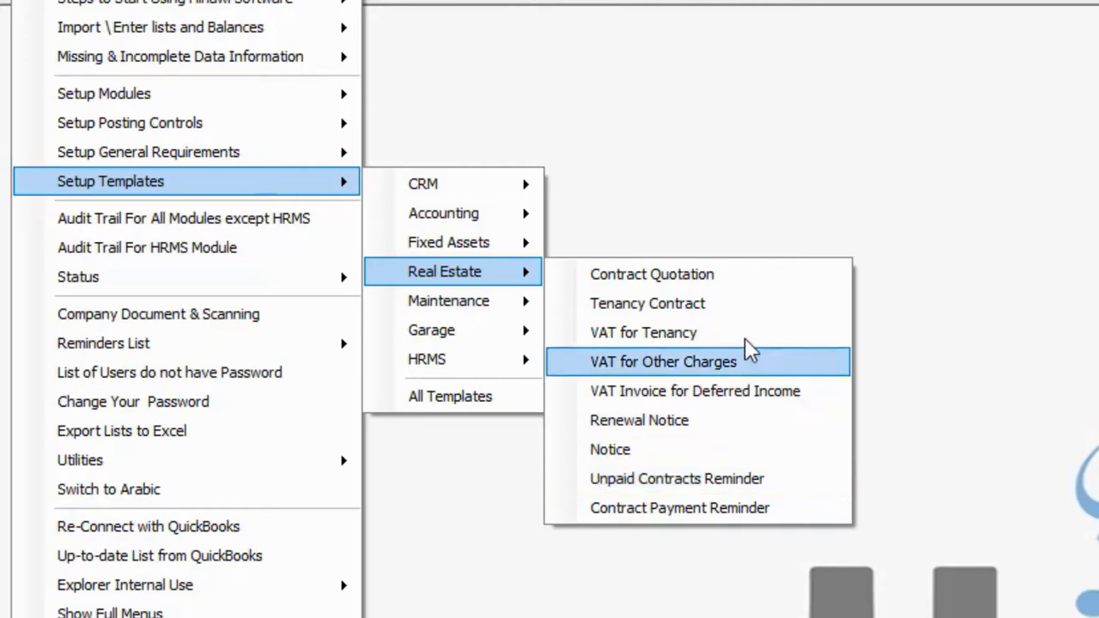
click(750, 311)
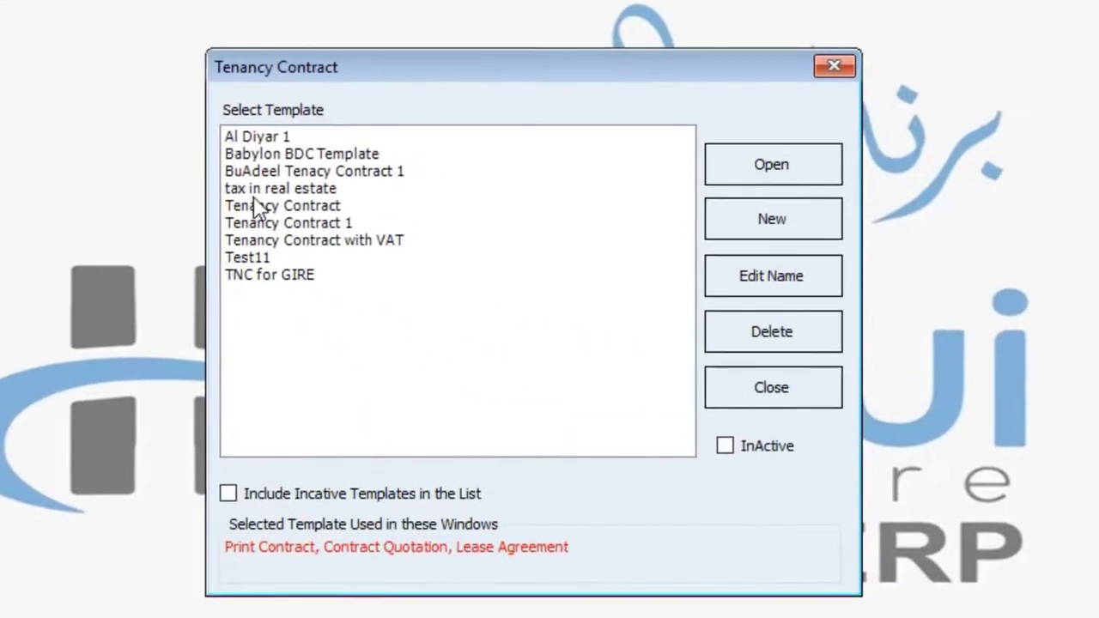
click(708, 380)
click(744, 176)
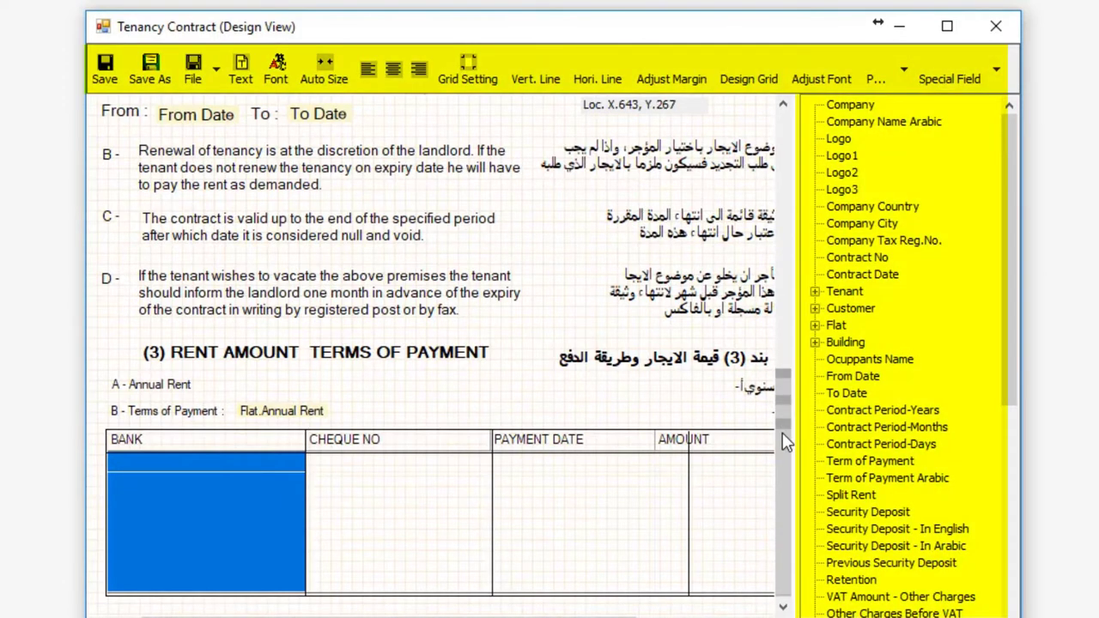
Look over the Tenancy Contract template's layout and fields and close its design view.
drag(783, 433, 774, 130)
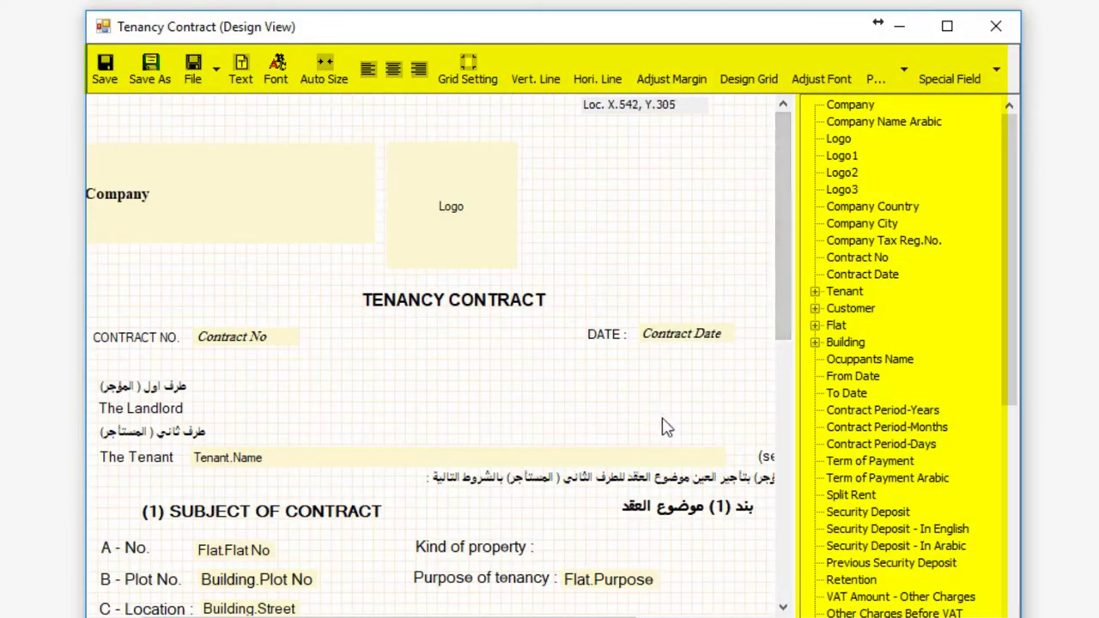
drag(604, 615, 558, 615)
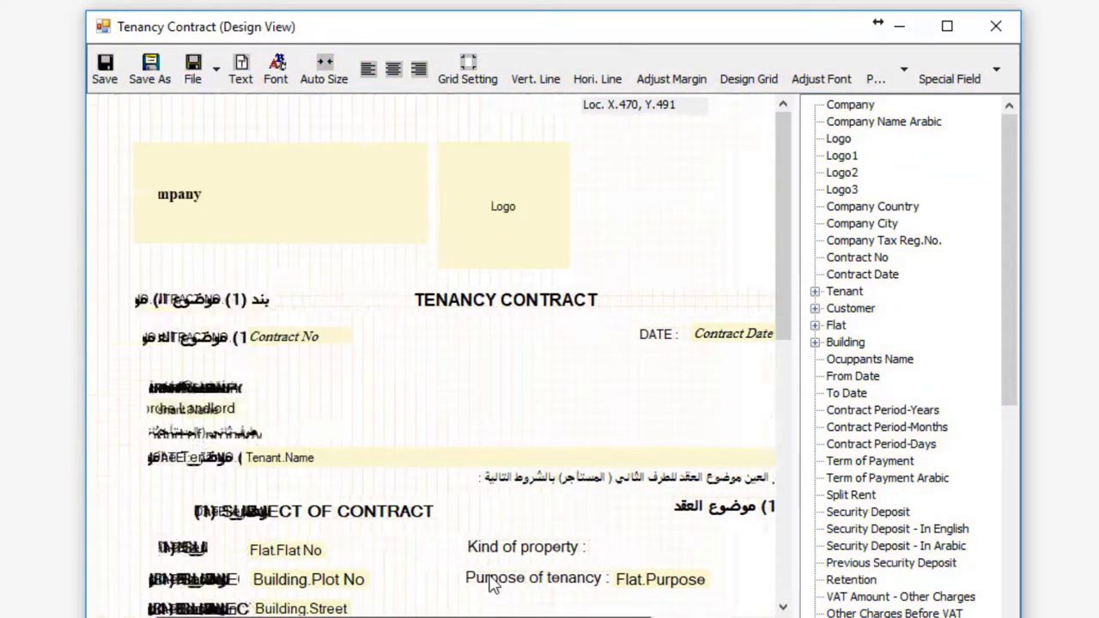
click(992, 28)
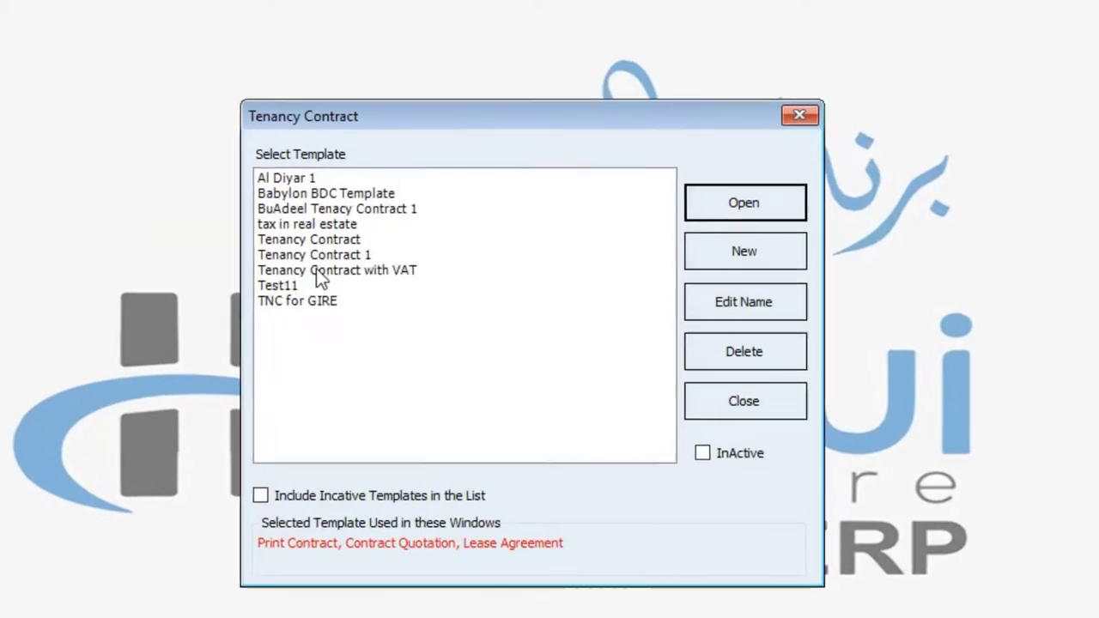
Open the "Tenancy Contract with VAT" template in design view and look over its layout.
click(599, 271)
click(737, 208)
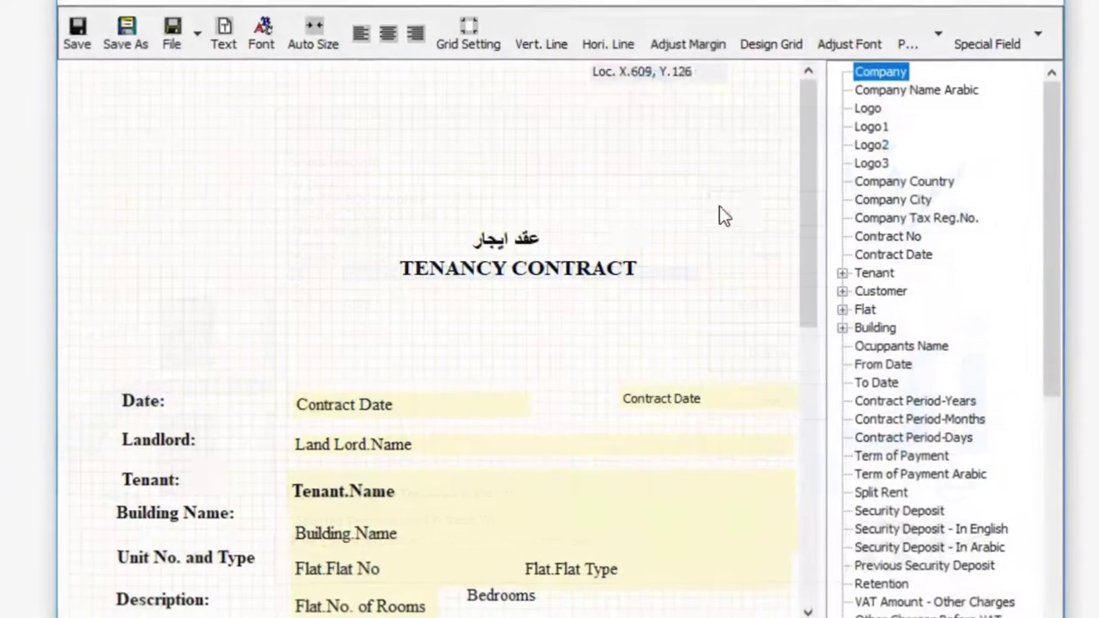
drag(811, 296, 789, 211)
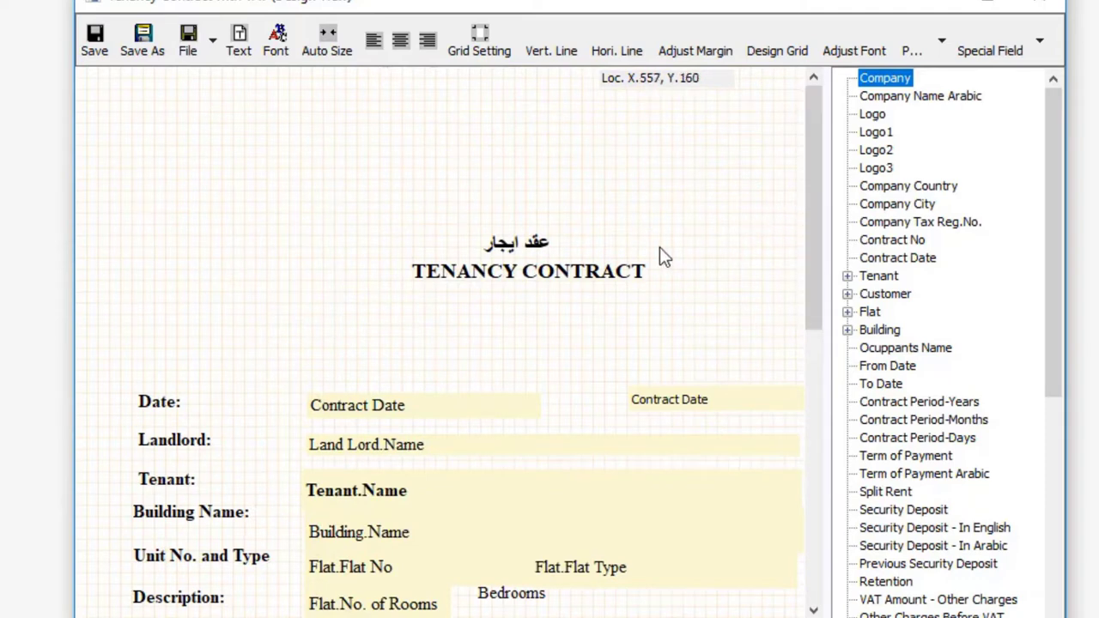
Nudge the Arabic title above the TENANCY CONTRACT heading and delete it, closing the template without saving.
click(522, 243)
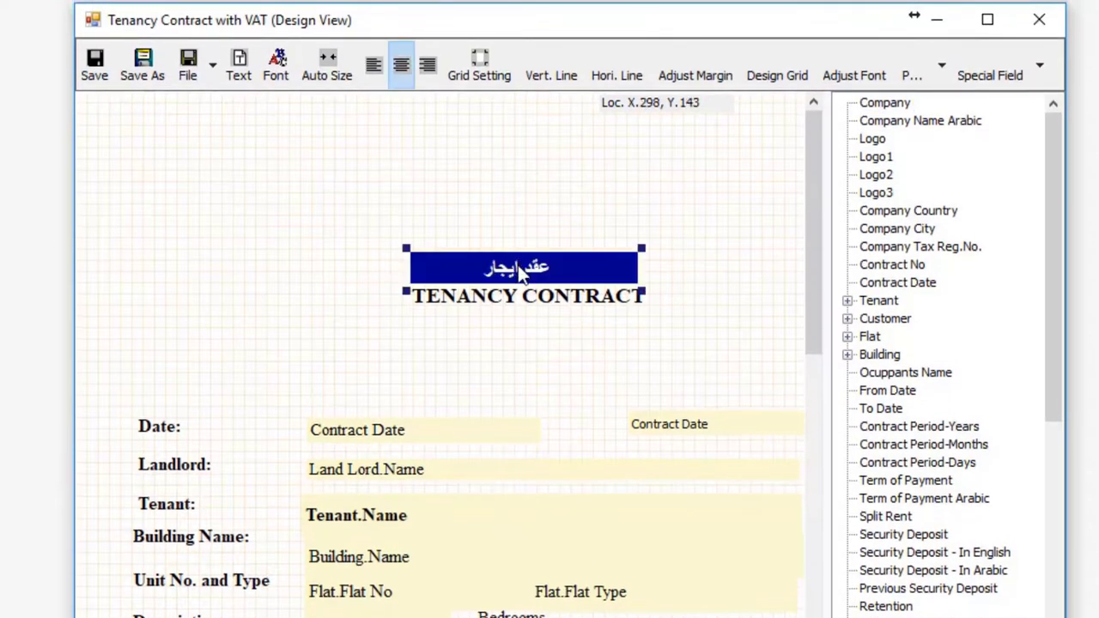
mouse_move(520, 267)
mouse_down()
mouse_move(532, 169)
mouse_move(543, 247)
mouse_move(522, 258)
mouse_up()
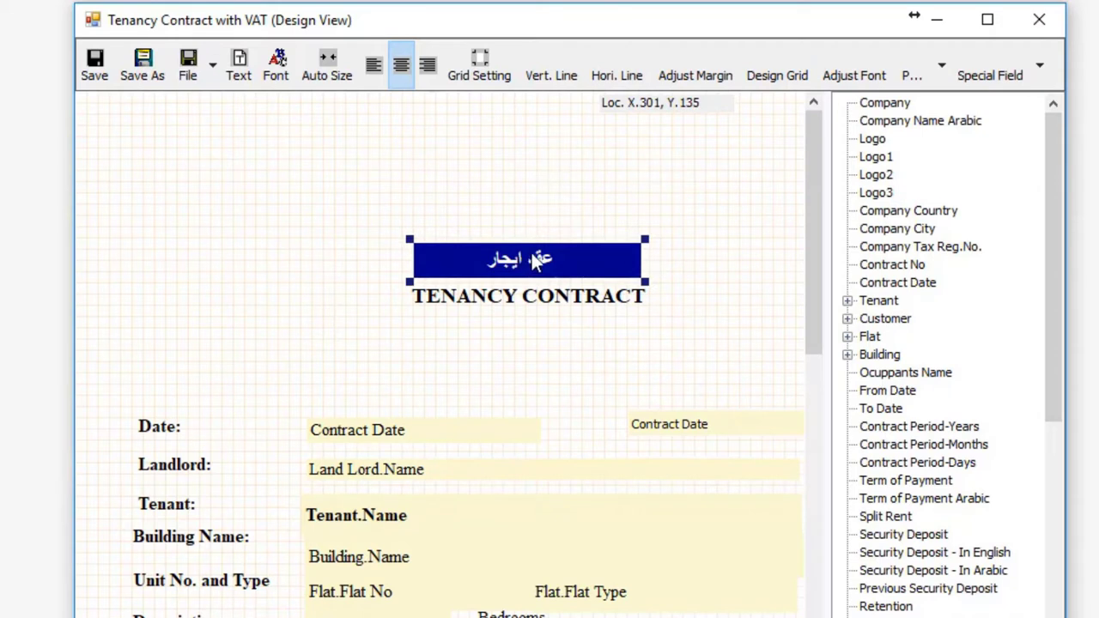
key(Delete)
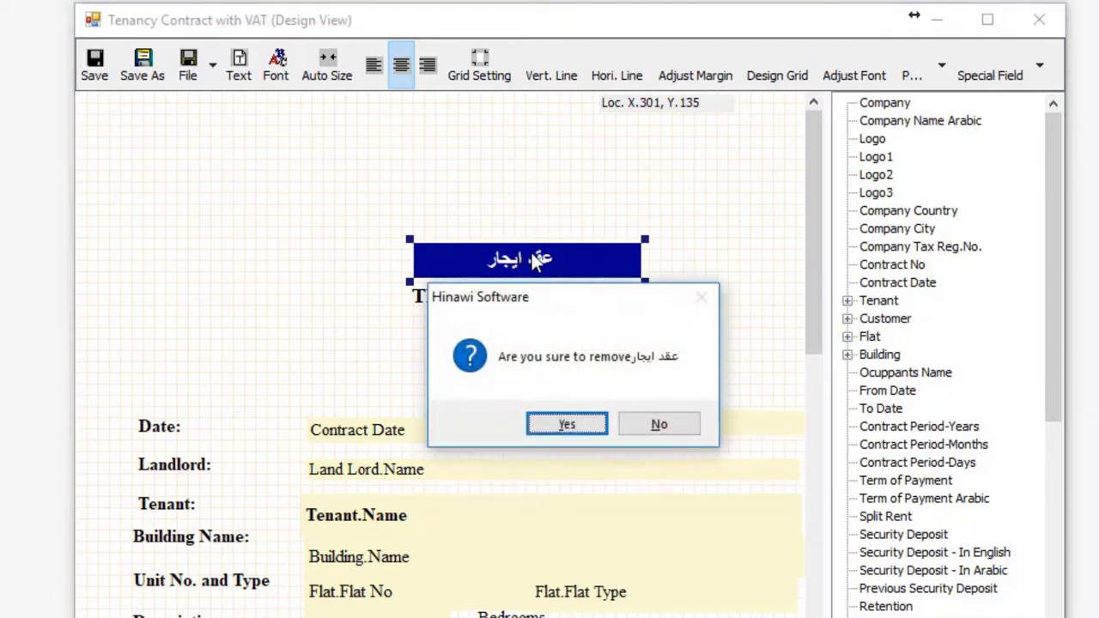
click(567, 423)
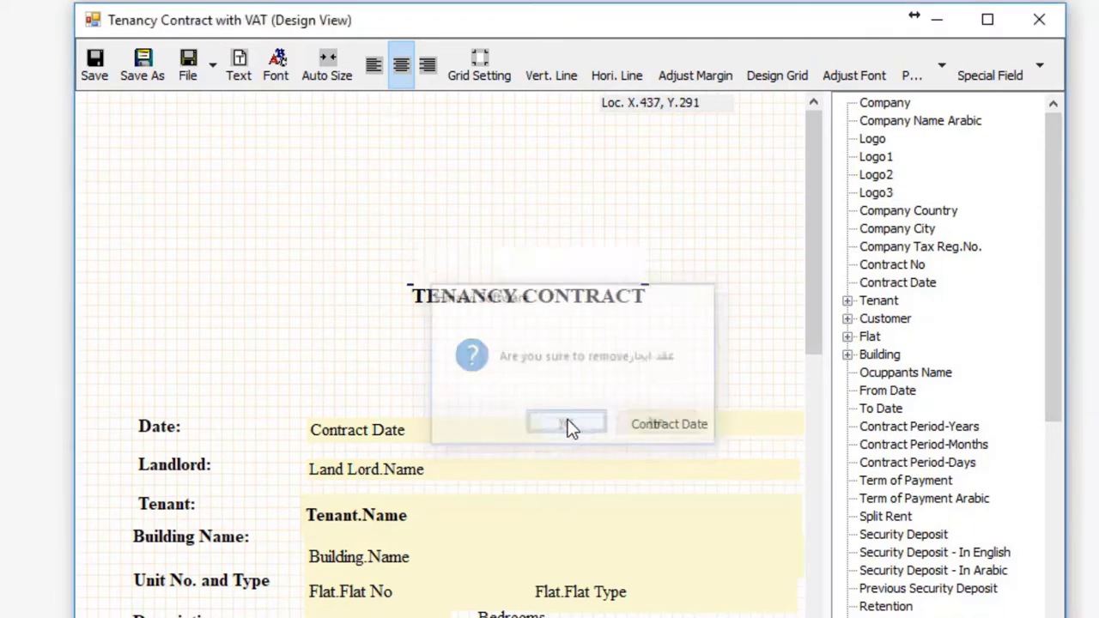
click(1041, 21)
click(724, 426)
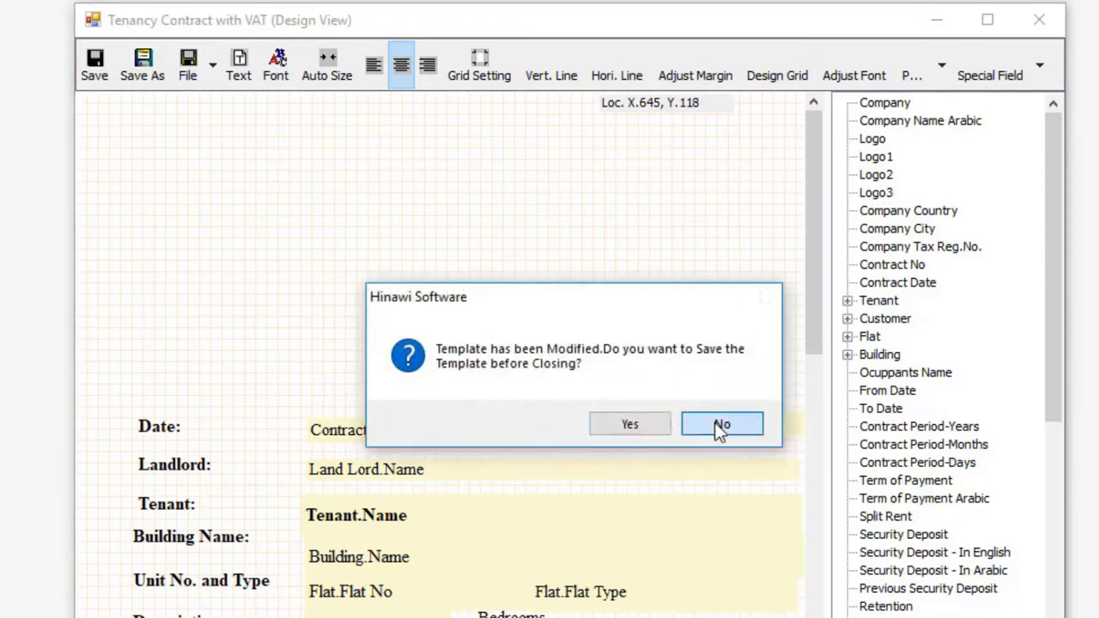
Leave the template setup and open the audit trail for all modules except HRMS.
click(823, 154)
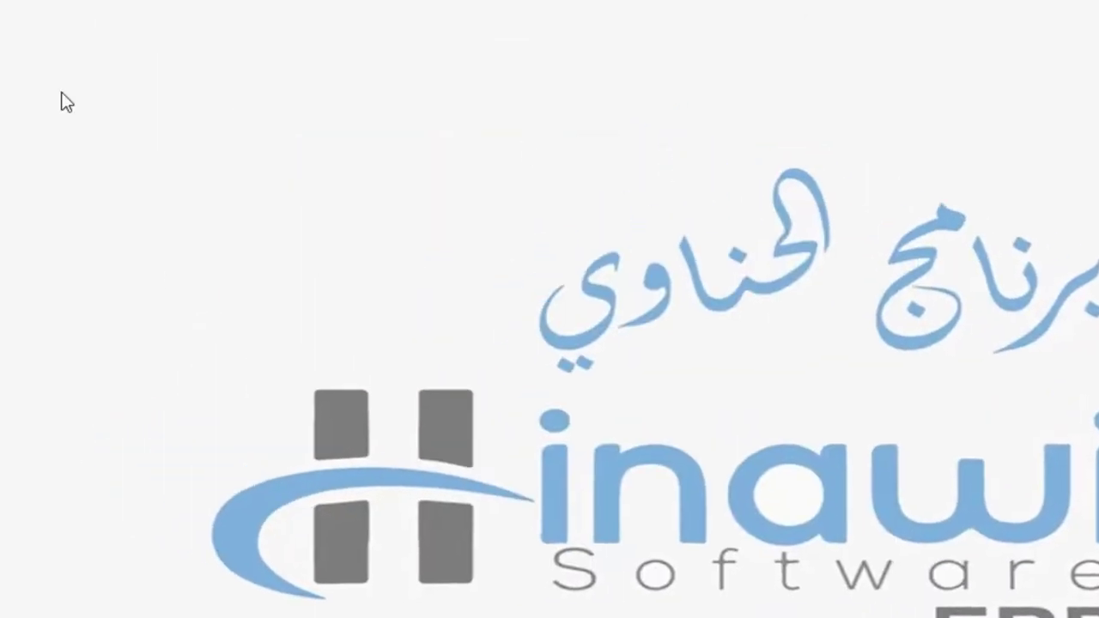
click(7, 30)
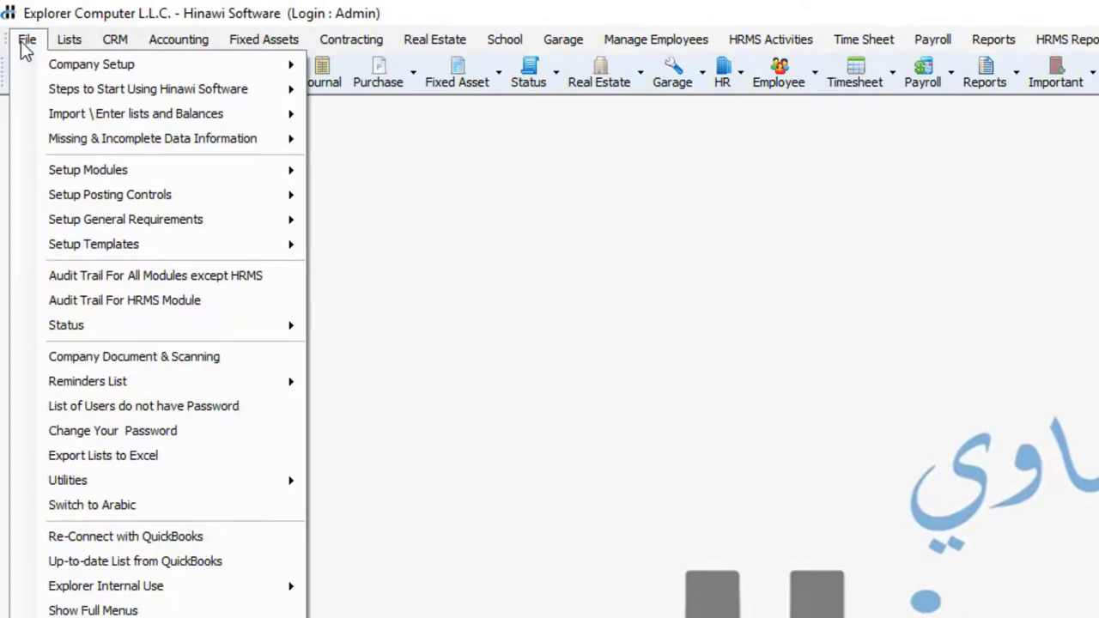
mouse_move(153, 113)
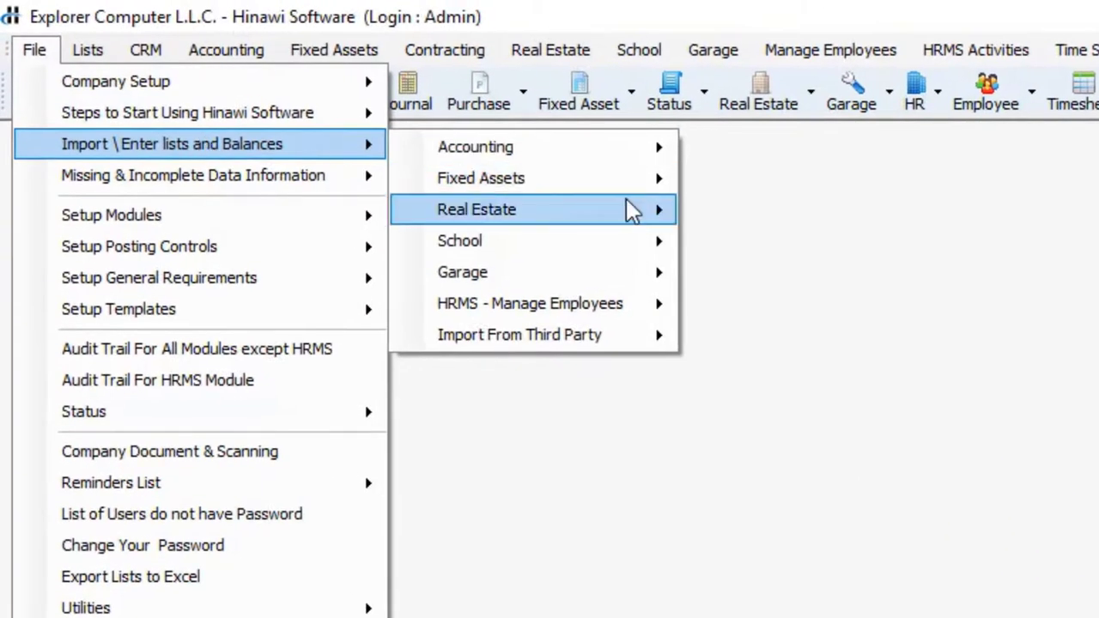
mouse_move(640, 215)
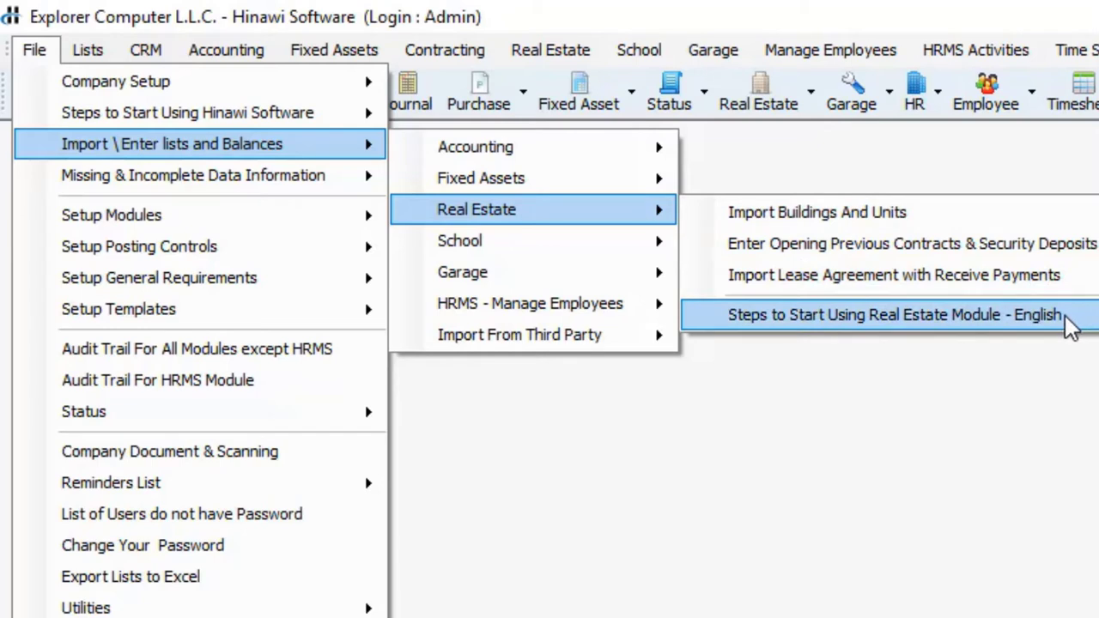
mouse_move(257, 182)
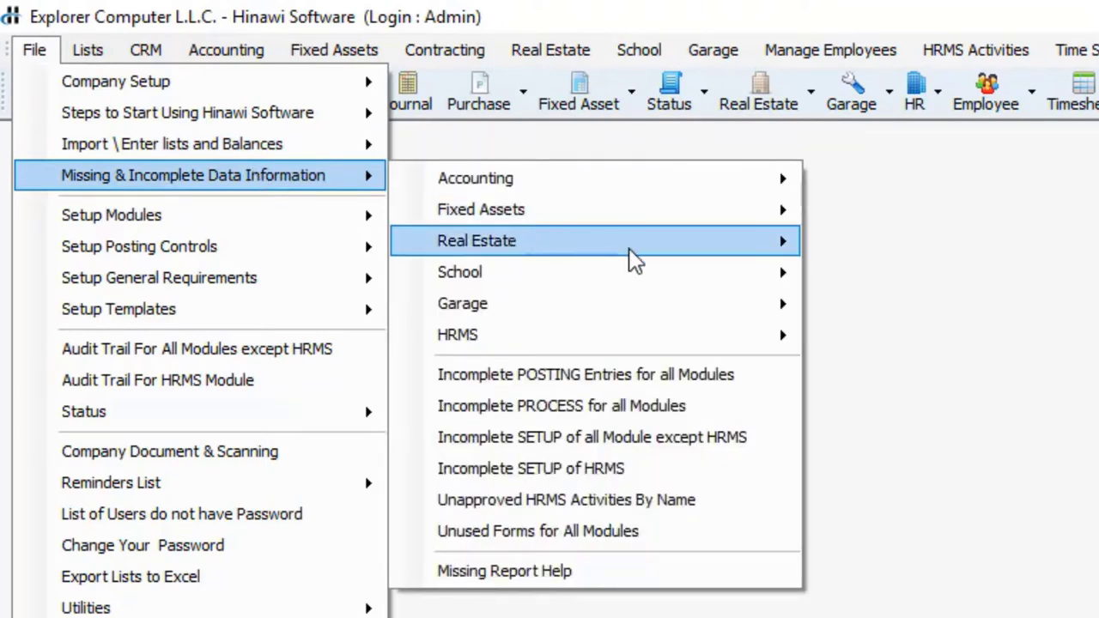
mouse_move(683, 255)
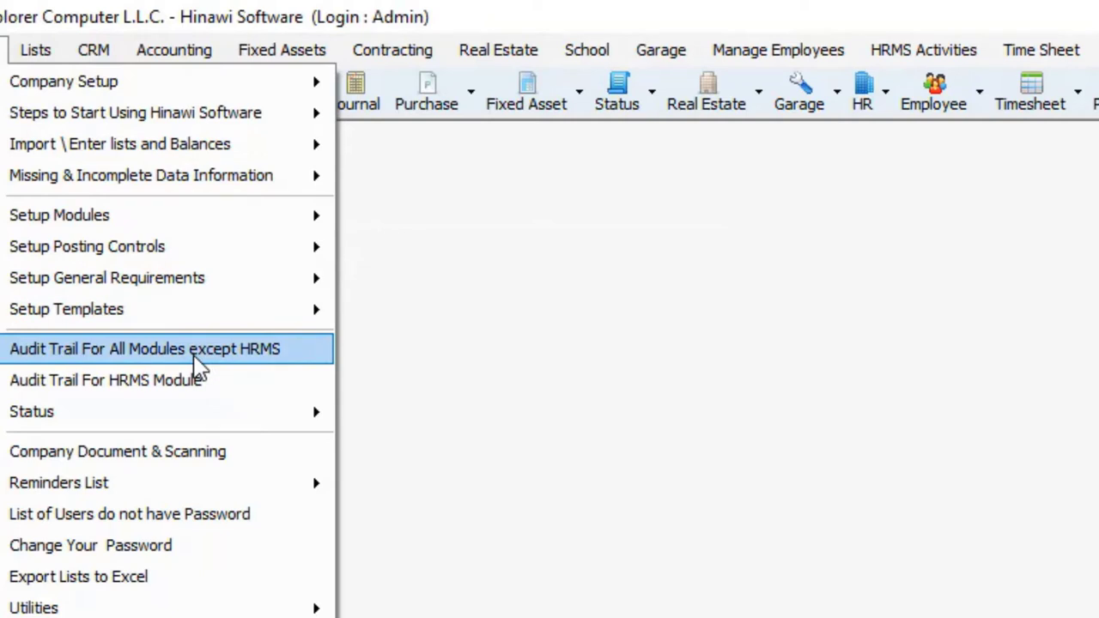
click(195, 354)
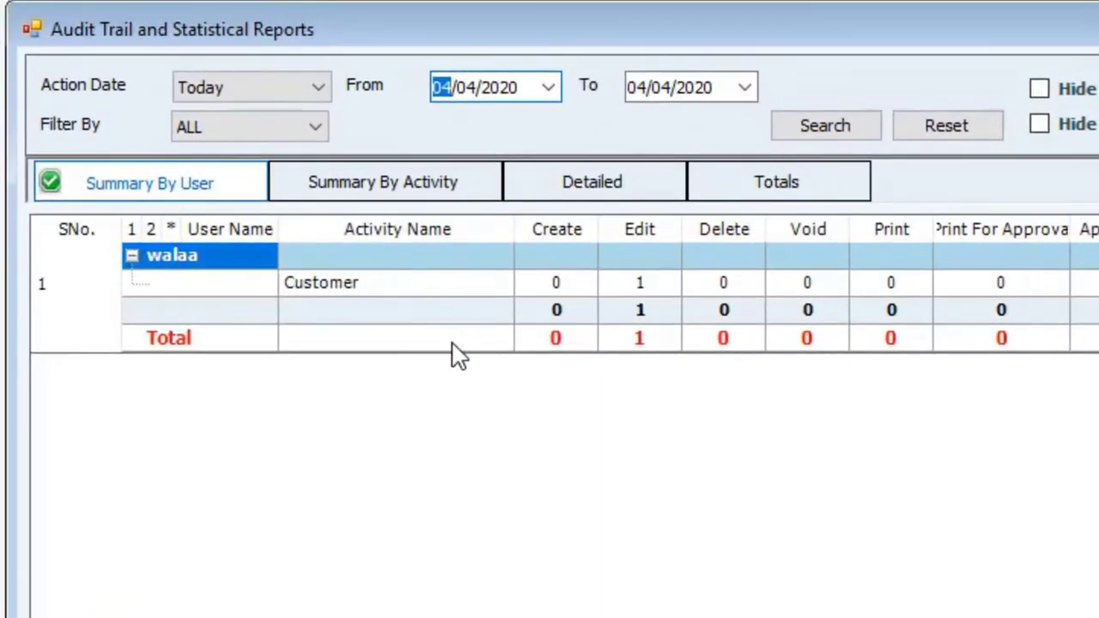
Set the audit trail's start date to 04/01/2020 and search for actions through 04/04/2020.
click(468, 89)
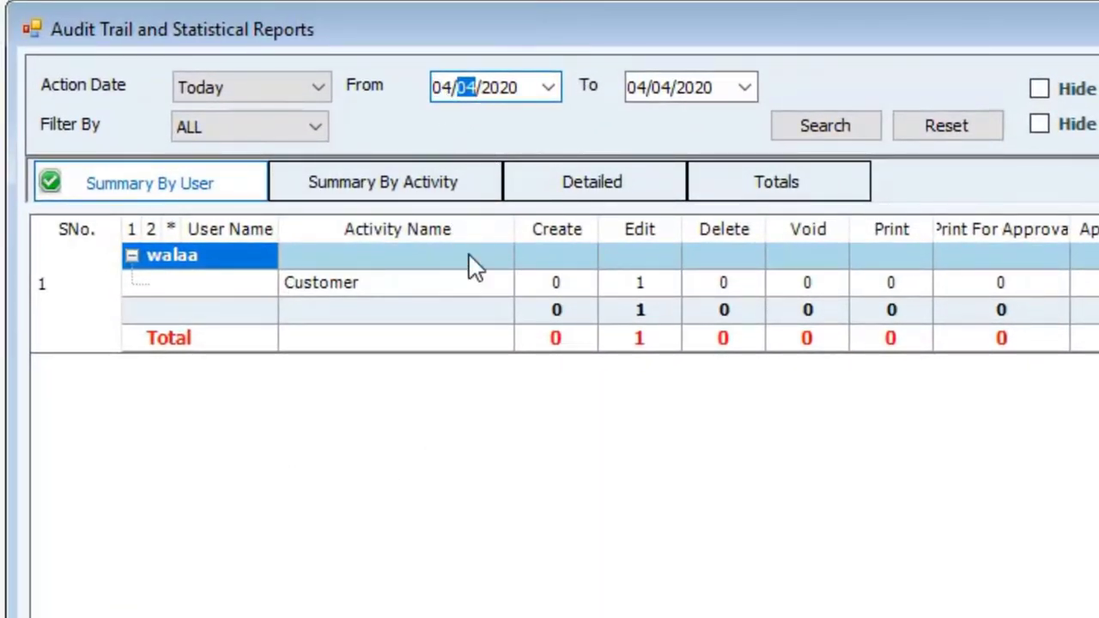
key(Down)
key(Down)
key(Down)
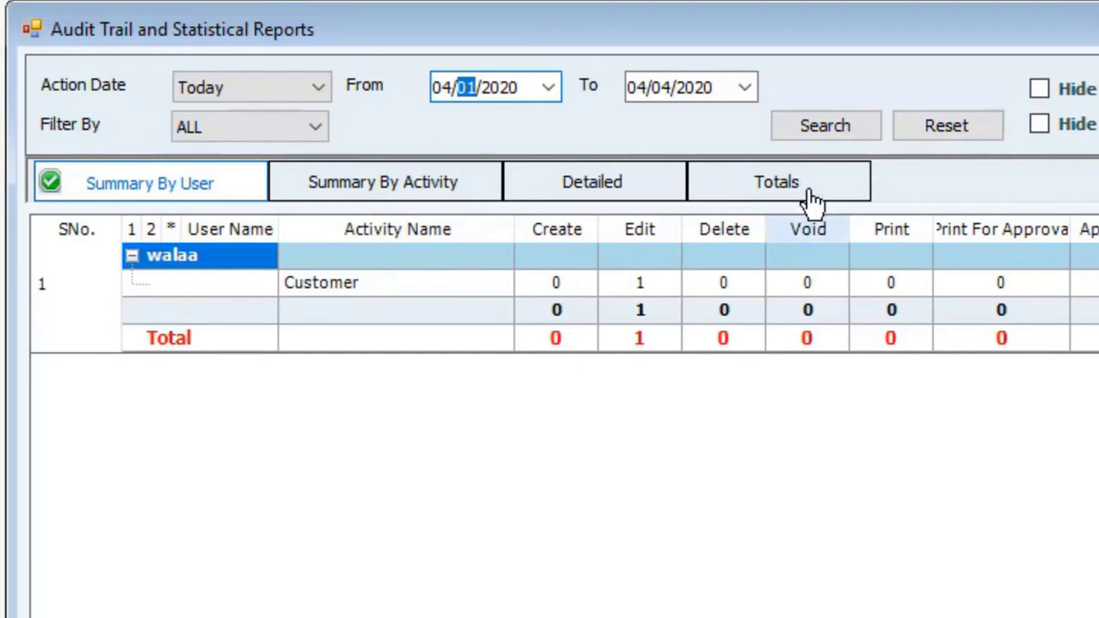
click(826, 122)
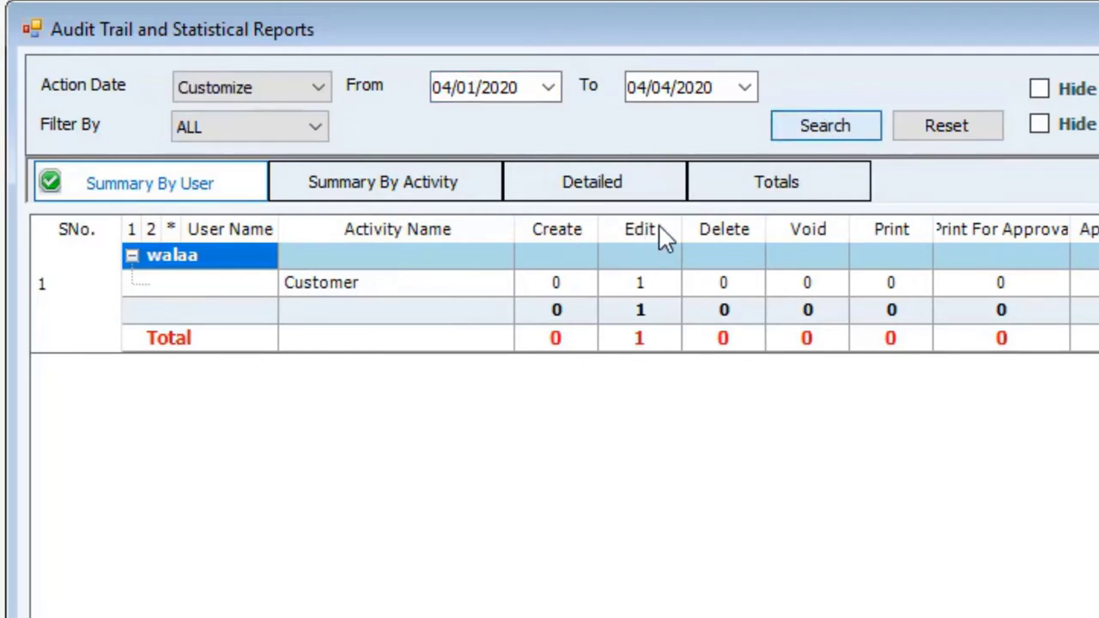
click(827, 137)
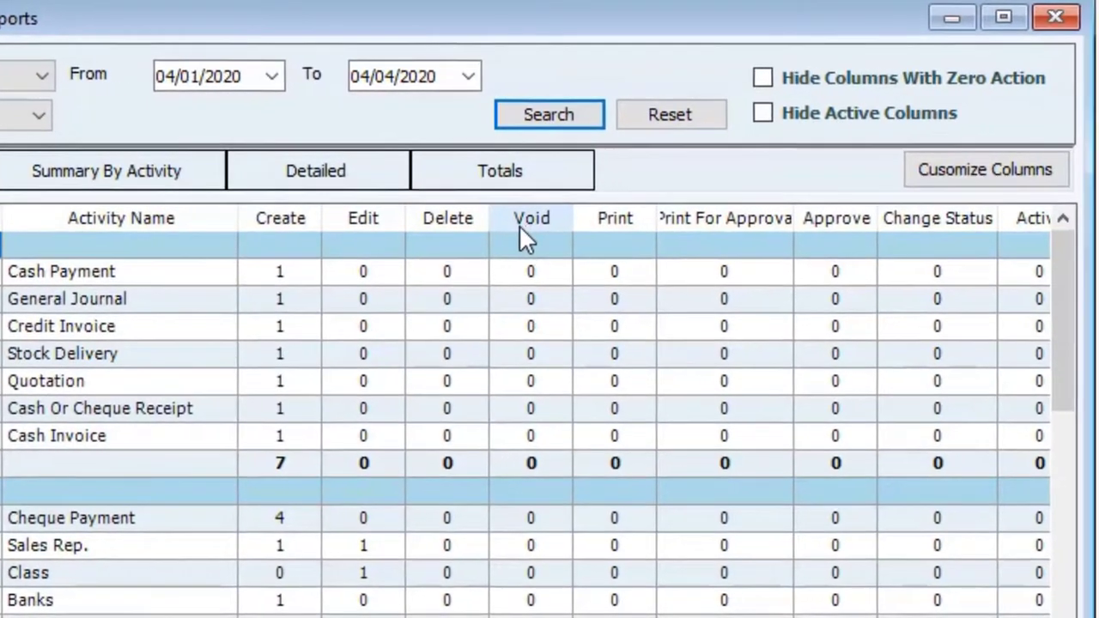
Look over the recorded actions in the audit trail's user summary, then its activity summary, detailed and totals views.
click(152, 388)
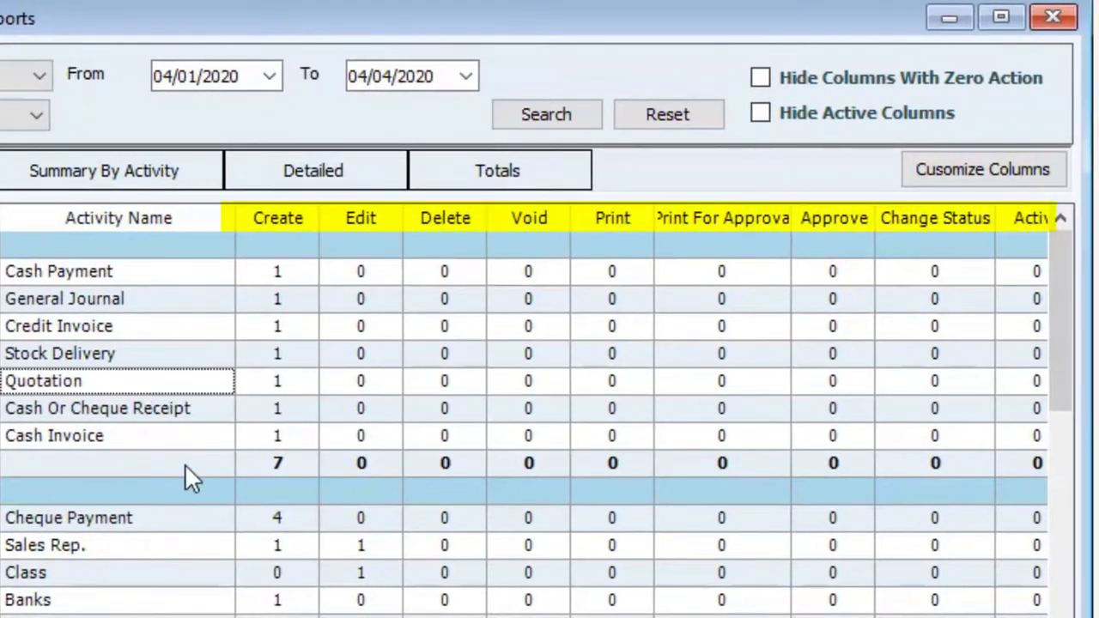
scroll(175, 560, down, 5)
scroll(173, 549, down, 10)
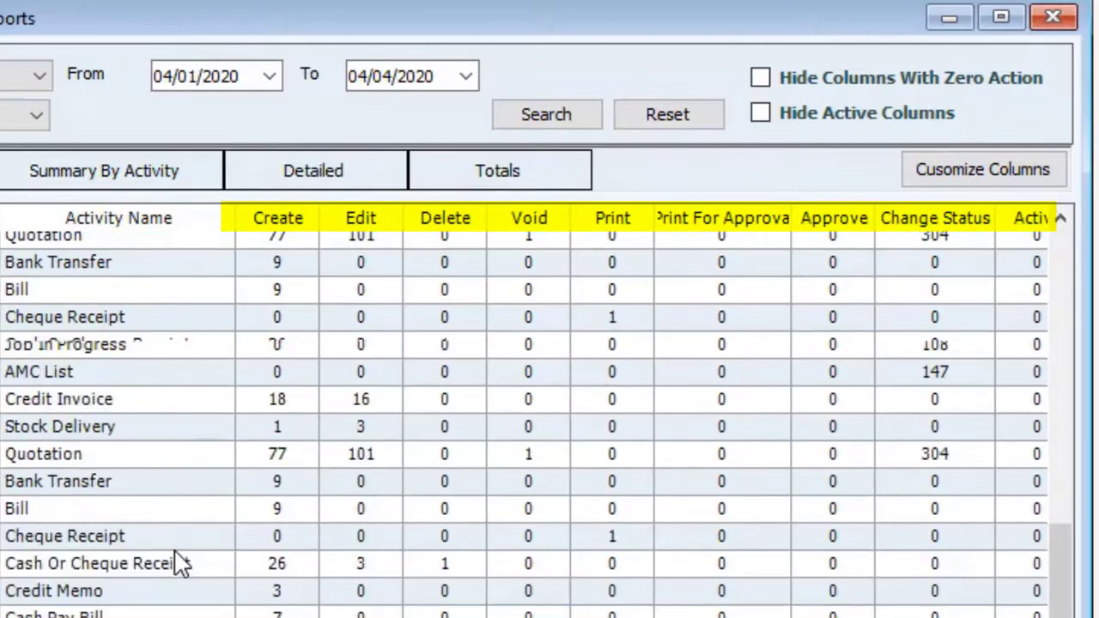
click(163, 182)
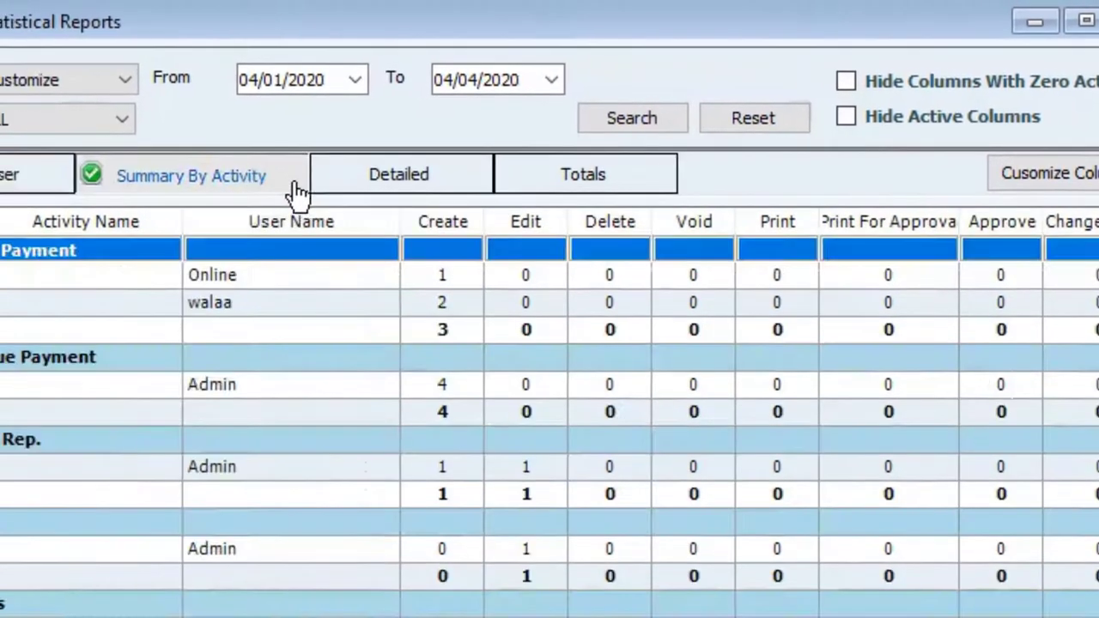
click(317, 176)
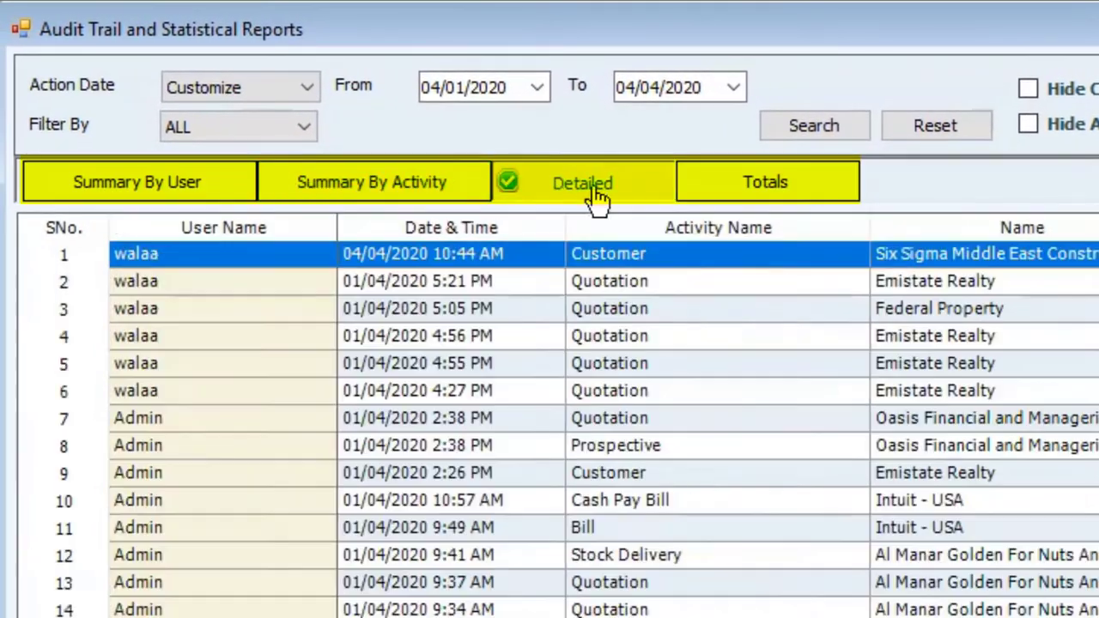
click(727, 193)
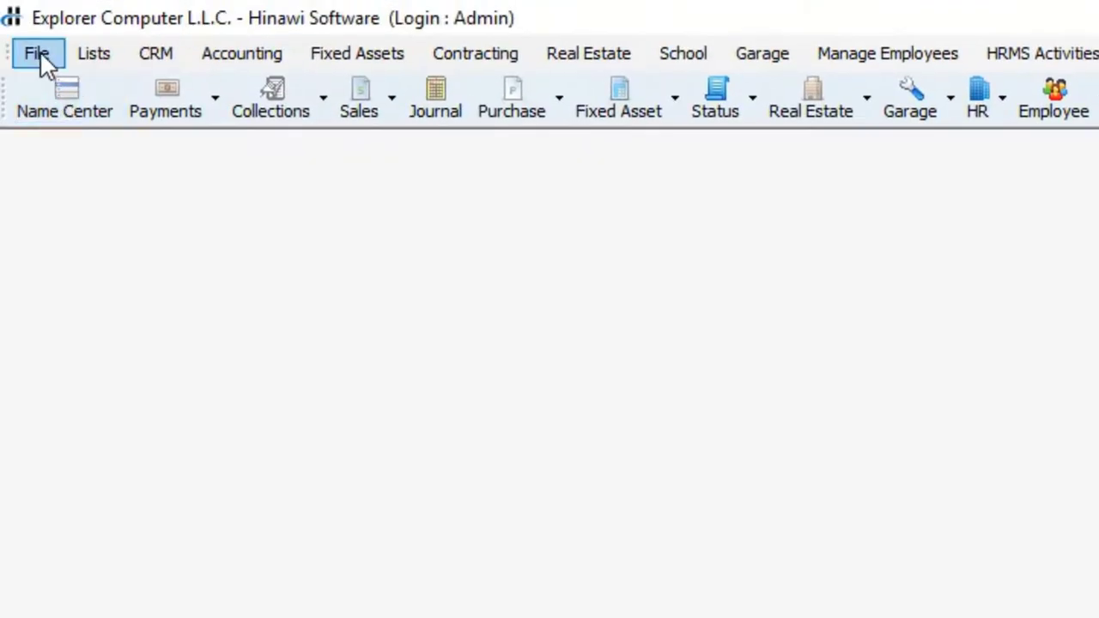
Look over the reminder lists available for Accounting and Real Estate.
click(38, 53)
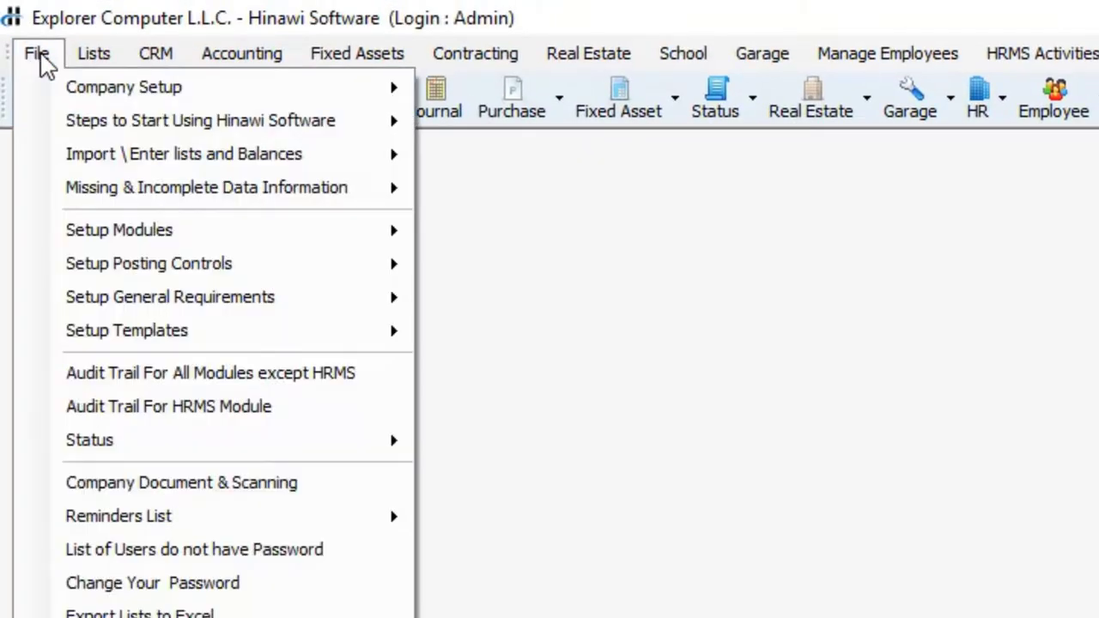
mouse_move(337, 521)
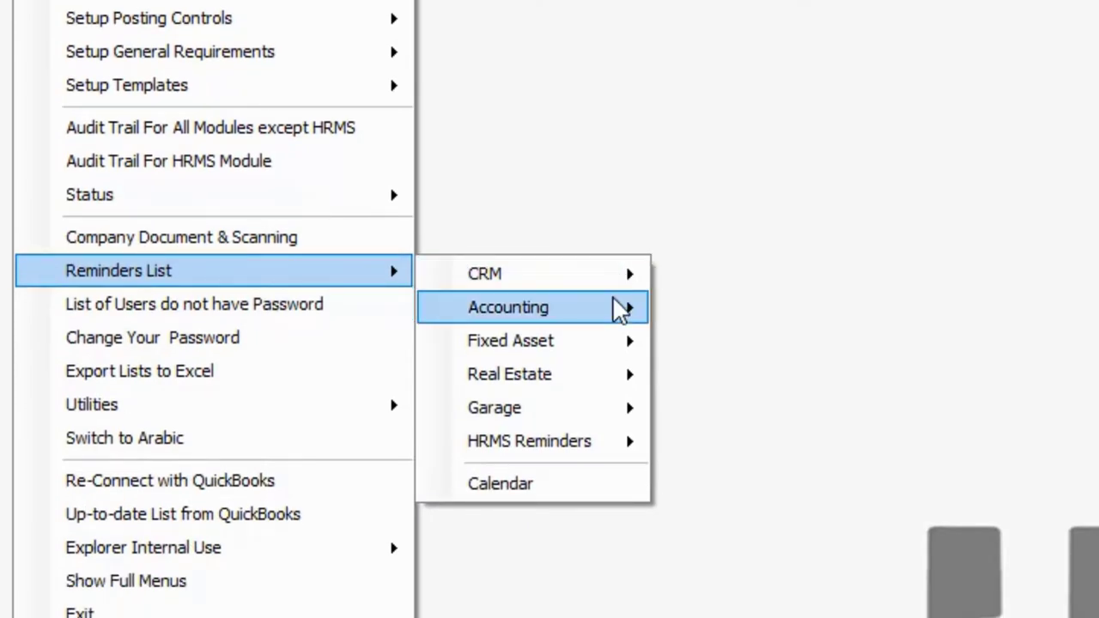
mouse_move(618, 309)
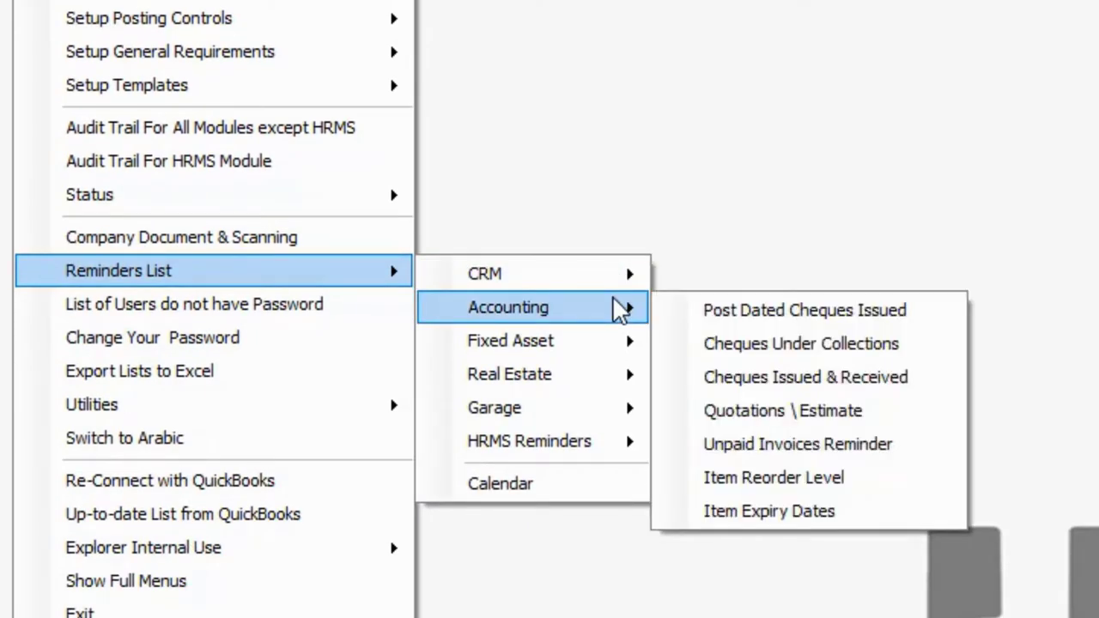
mouse_move(591, 381)
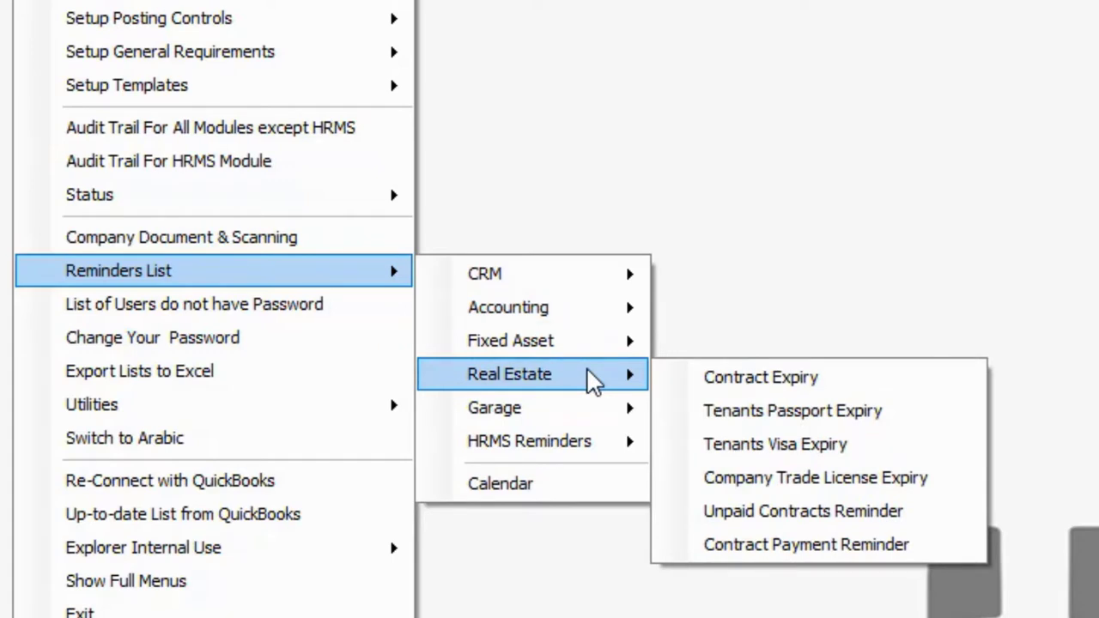
mouse_move(599, 359)
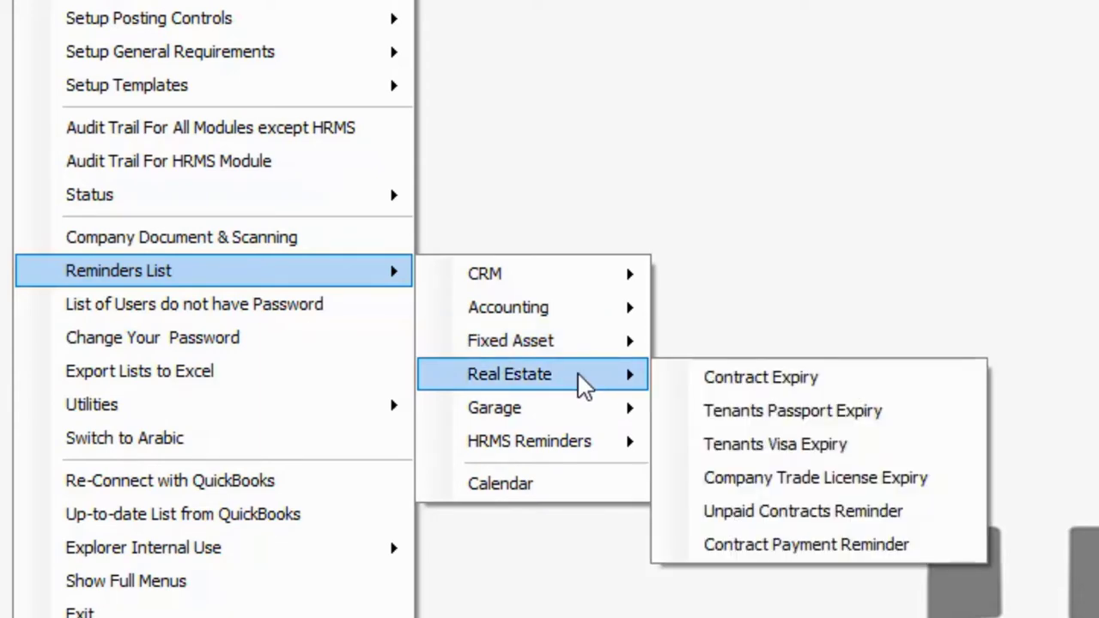
Look over the Real Estate report categories and the maintenance update options for QuickBooks.
click(1098, 0)
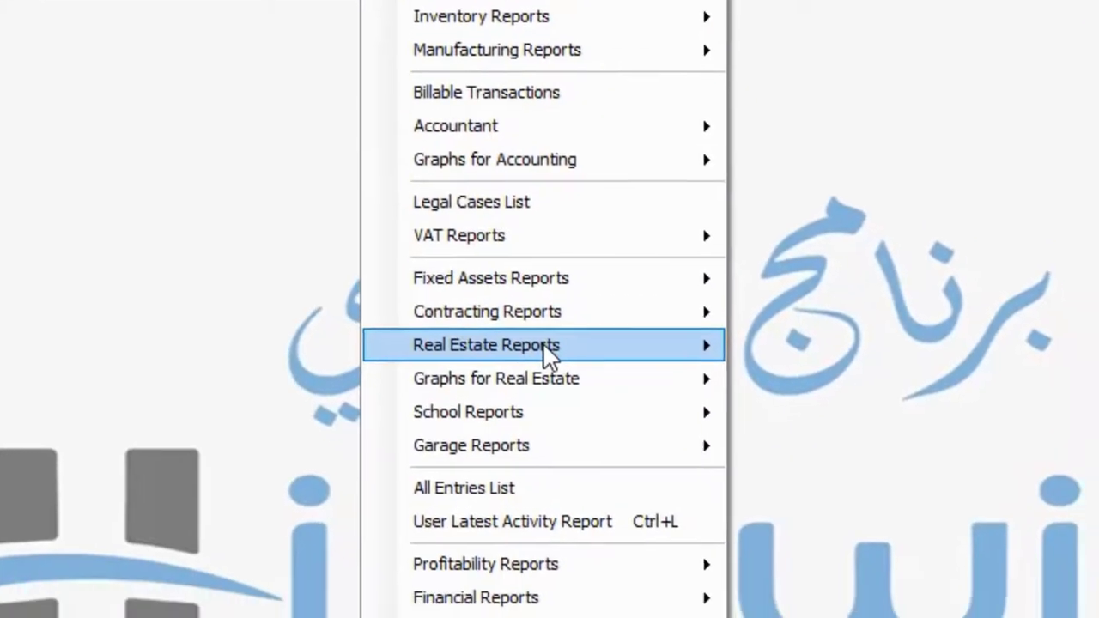
mouse_move(543, 345)
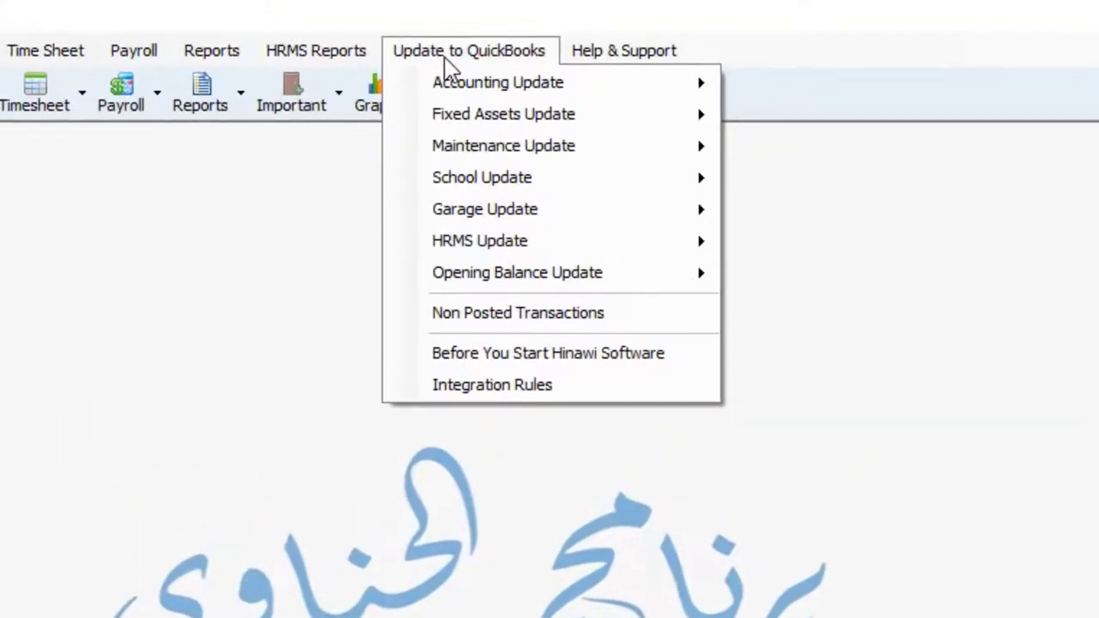
mouse_move(451, 154)
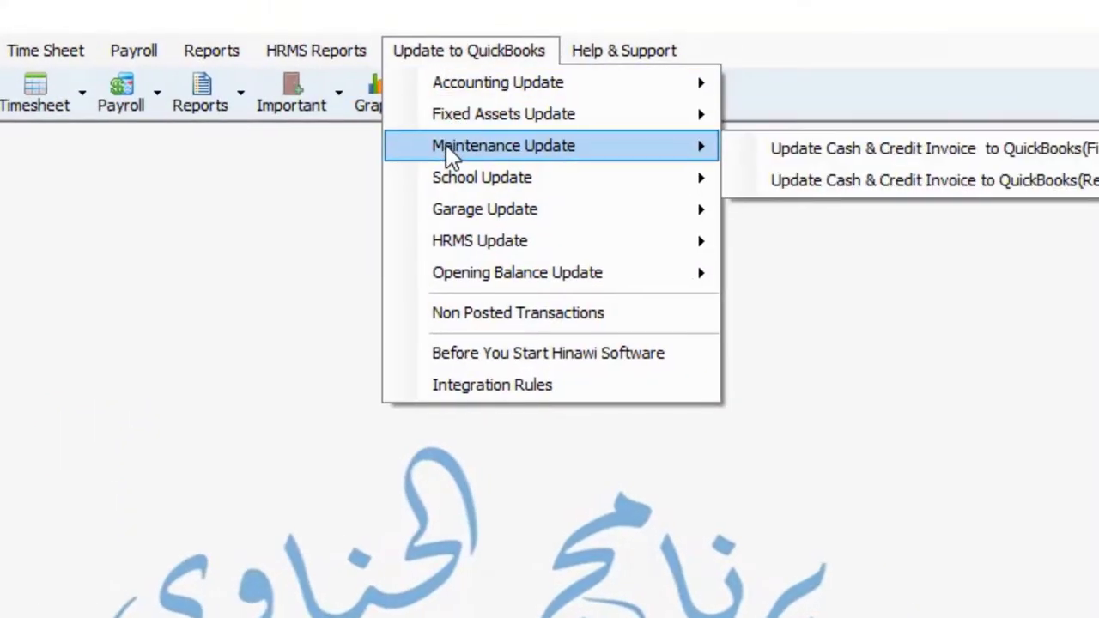